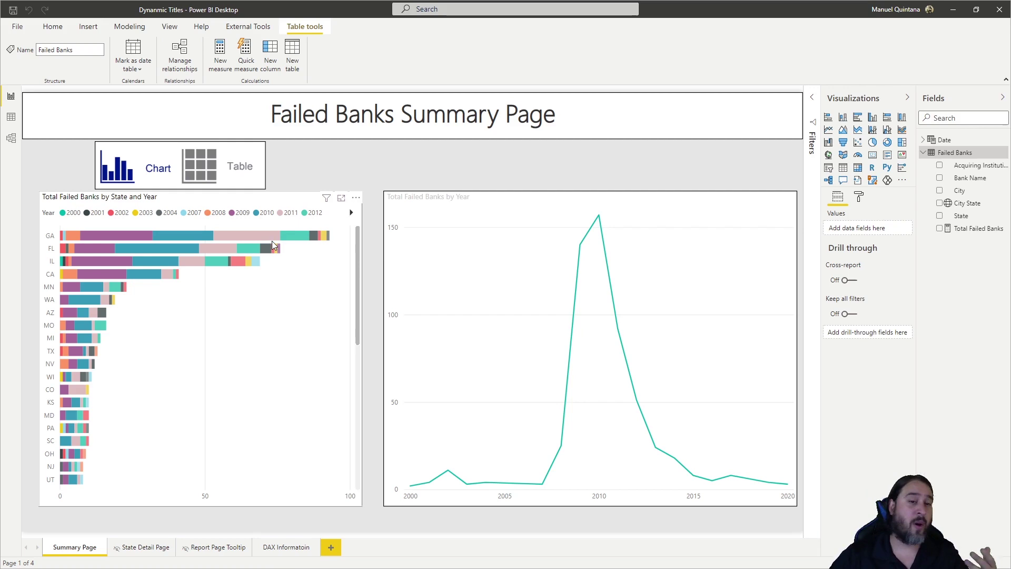
Step: Show the tooltip on Georgia's bar, then bring up the Drill through menu for Georgia's 2010 bar
mouse_move(271, 238)
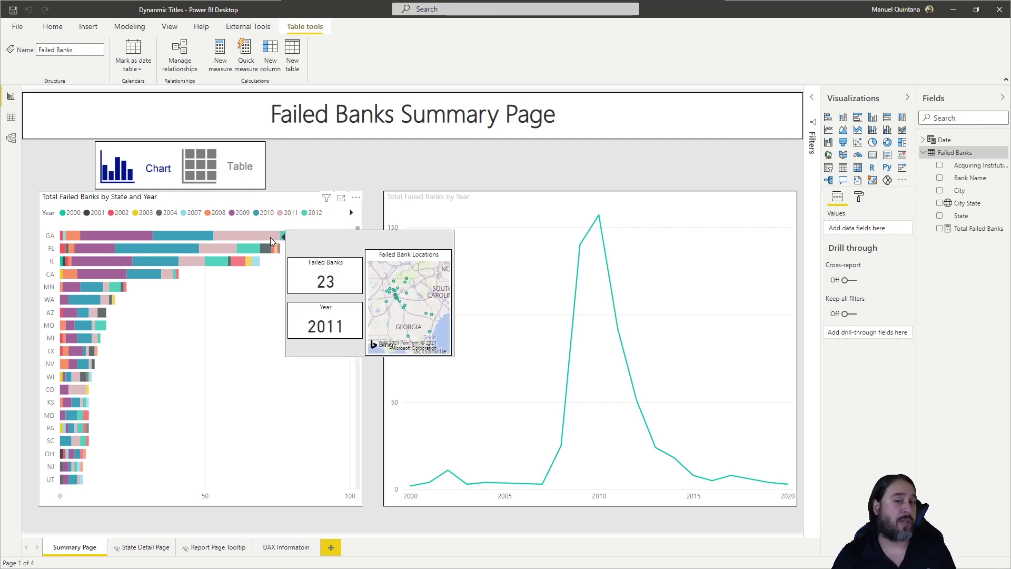
right_click(272, 241)
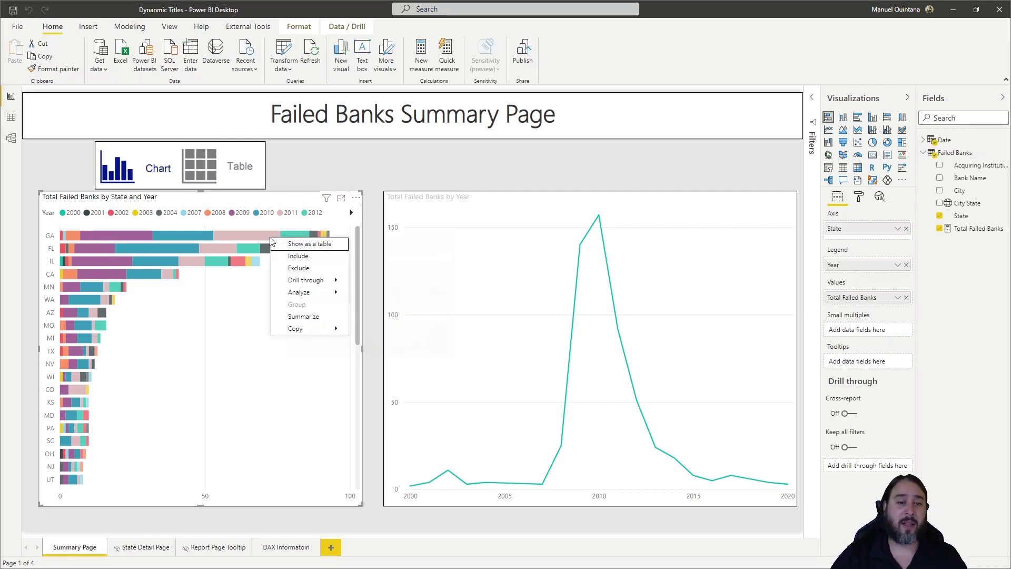
mouse_move(296, 284)
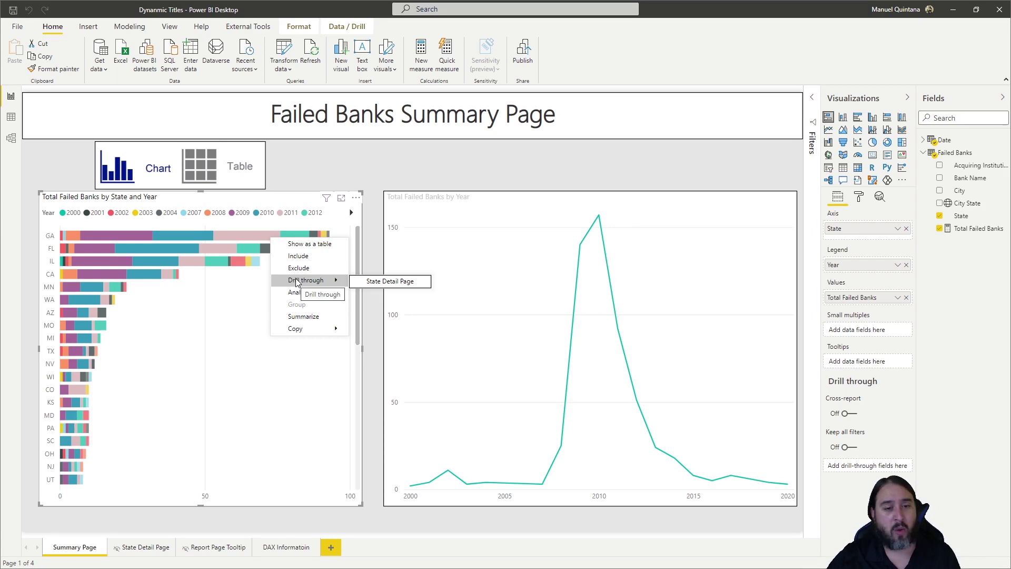
mouse_move(195, 235)
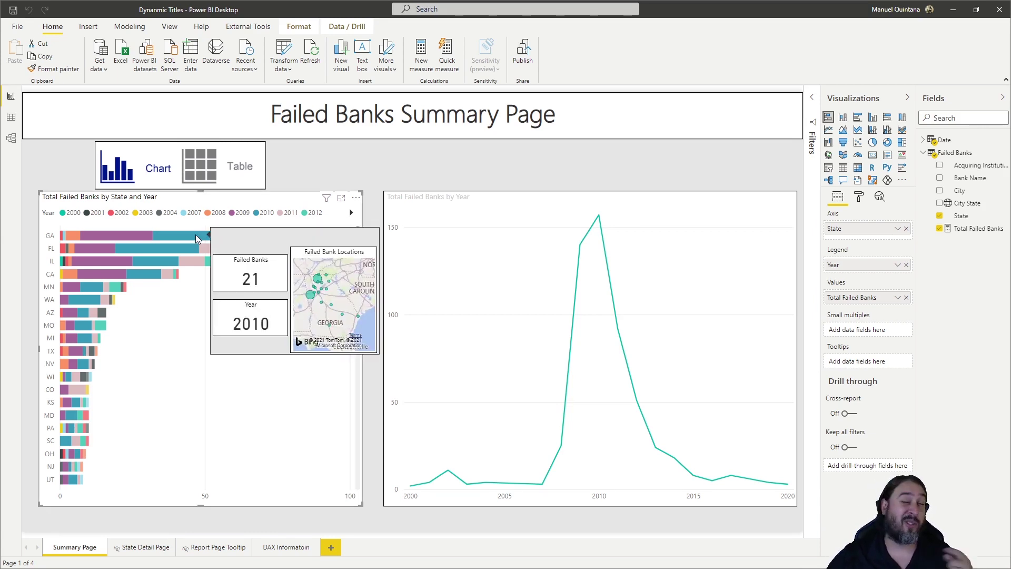
right_click(196, 239)
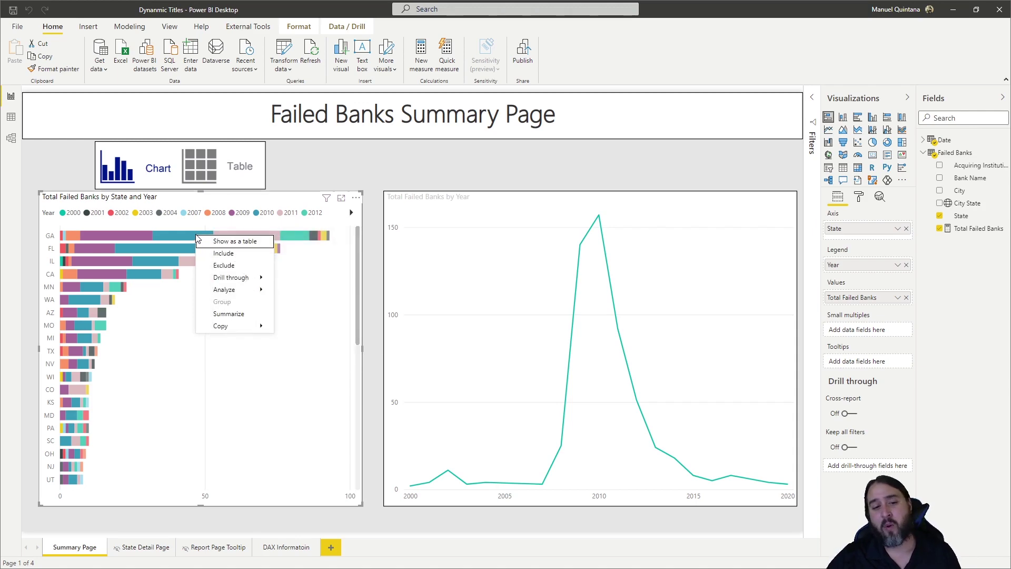
Step: Drill through to the State Detail Page and highlight its State (GA) and Year (2010) filters
mouse_move(230, 277)
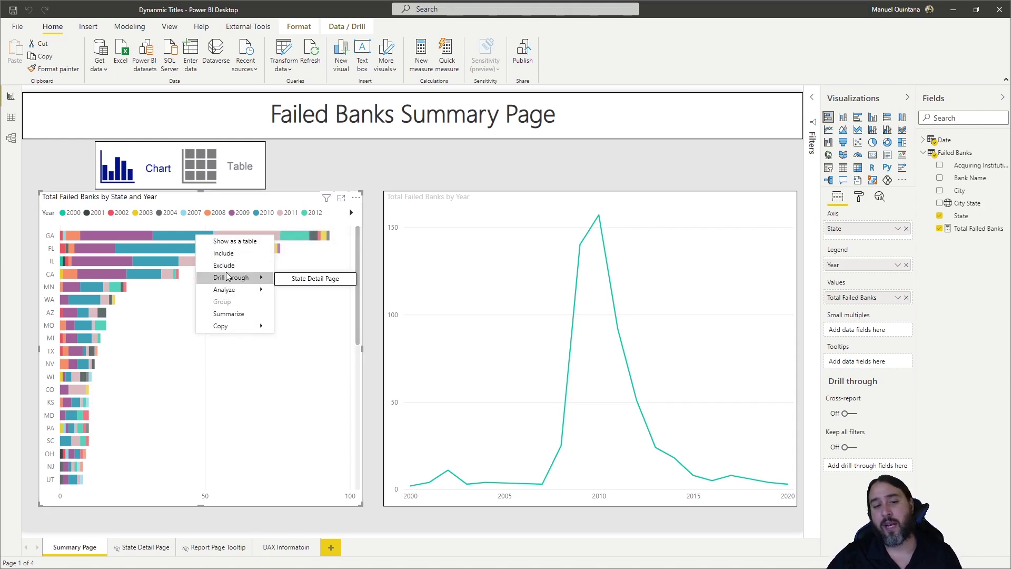
left_click(292, 279)
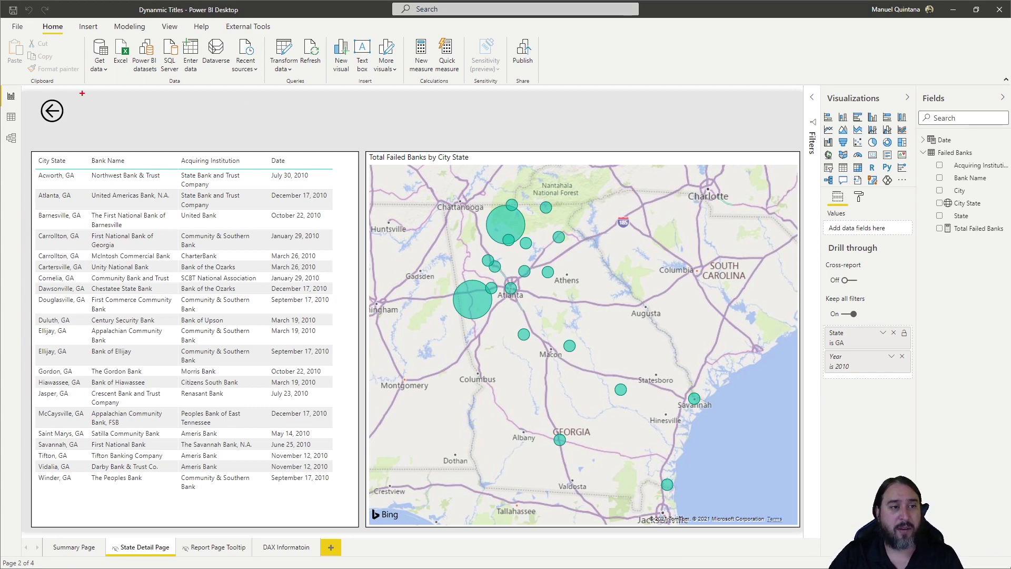
mouse_move(79, 94)
left_mouse_down()
mouse_move(192, 162)
mouse_move(773, 147)
left_mouse_up()
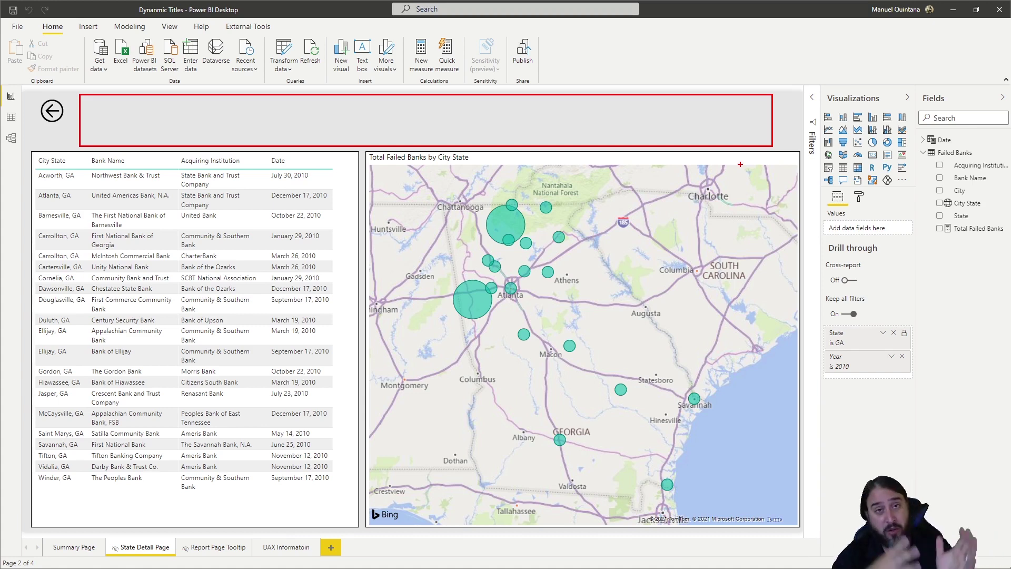
left_click_drag(822, 341, 770, 284)
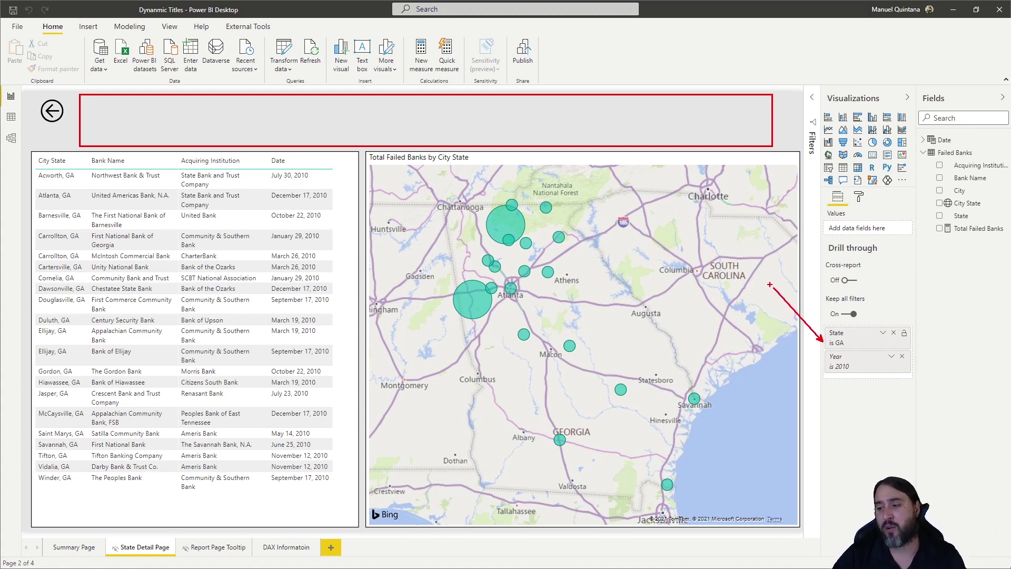
key("Escape")
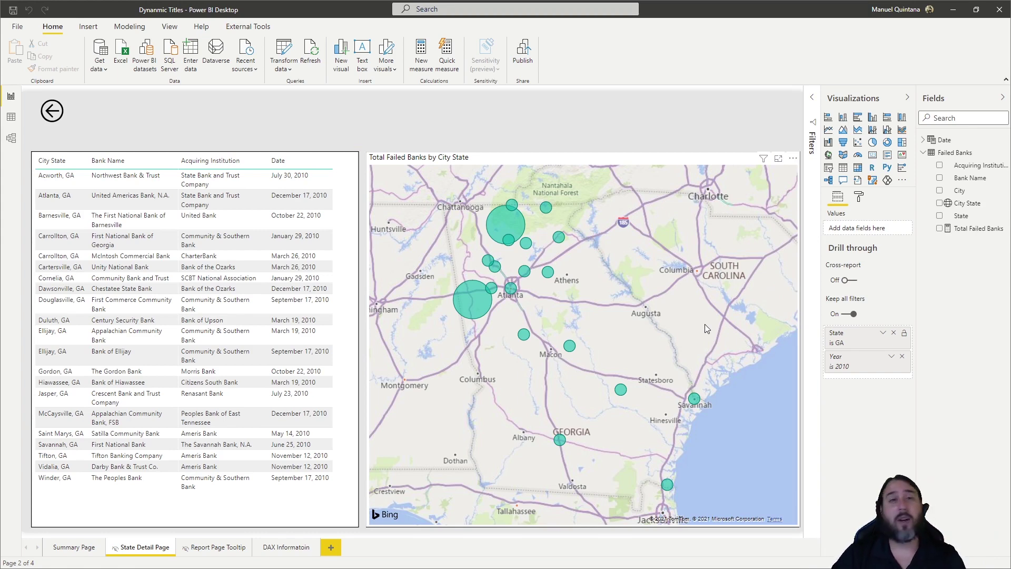
Step: Switch to the DAX Informatoin page about SELECTEDVALUE
left_click(286, 546)
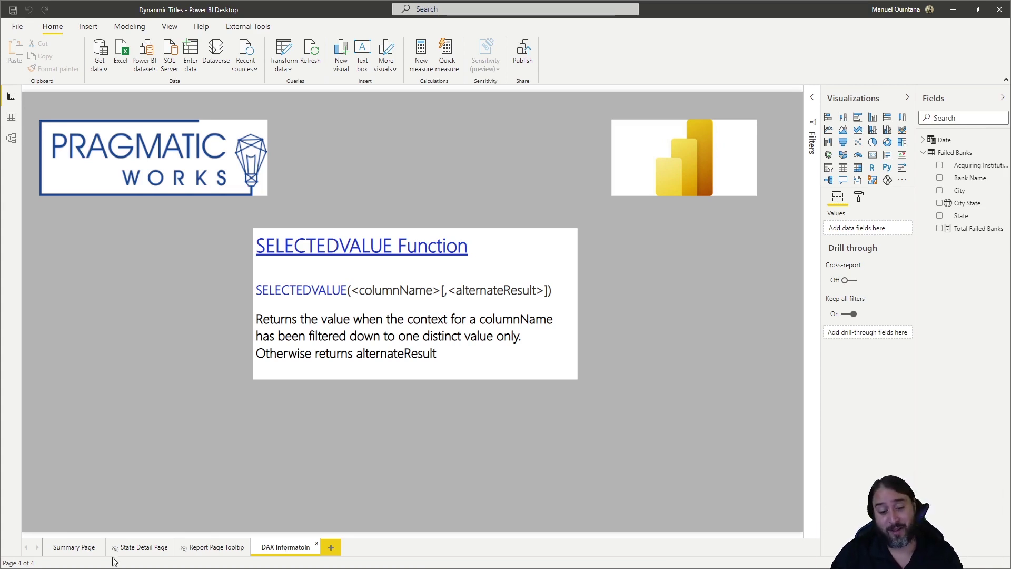
left_click_drag(121, 531, 156, 441)
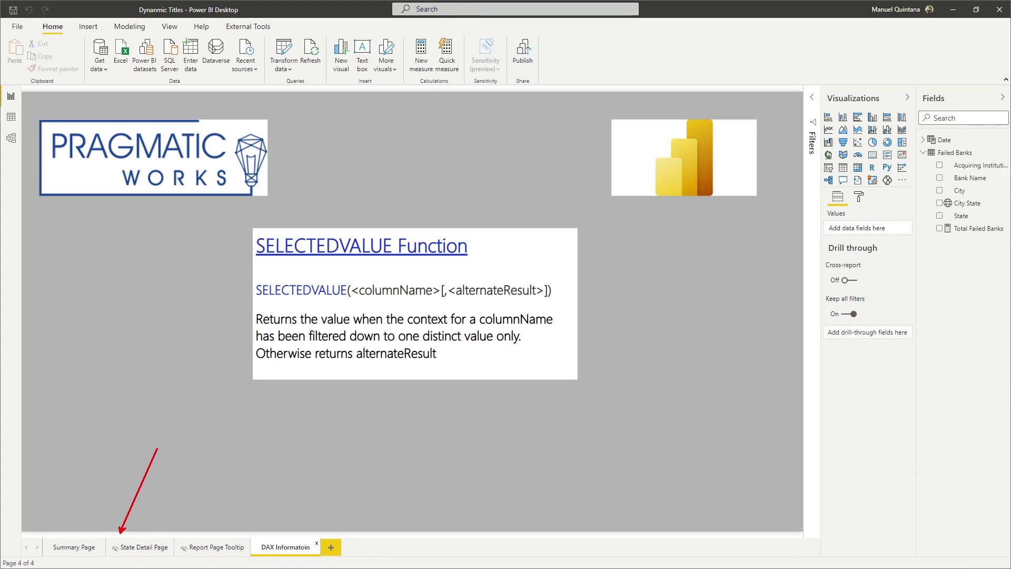
right_click(953, 154)
key("Escape")
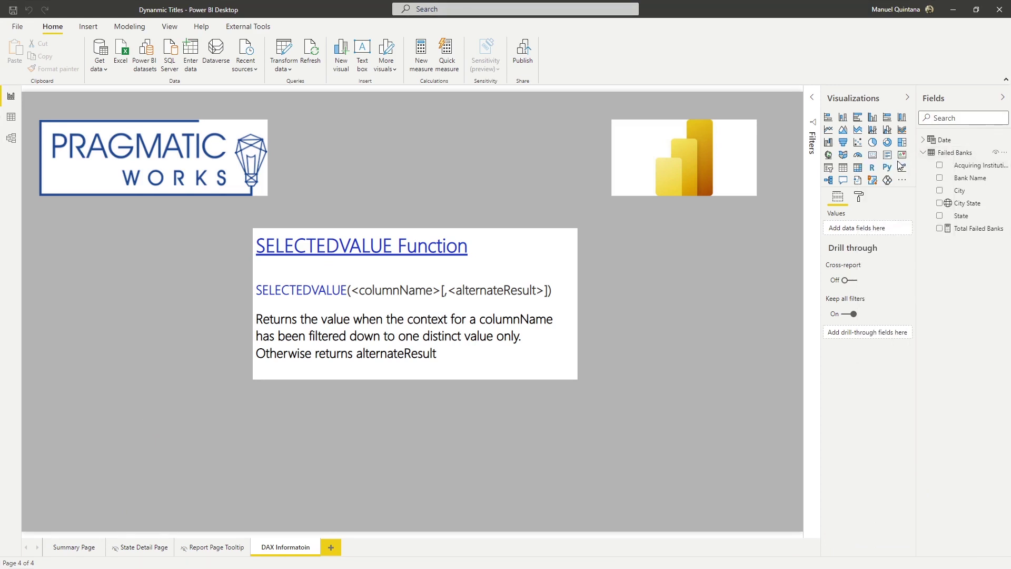
Step: Create a new measure in Failed Banks named 'Selected State'
left_click(422, 53)
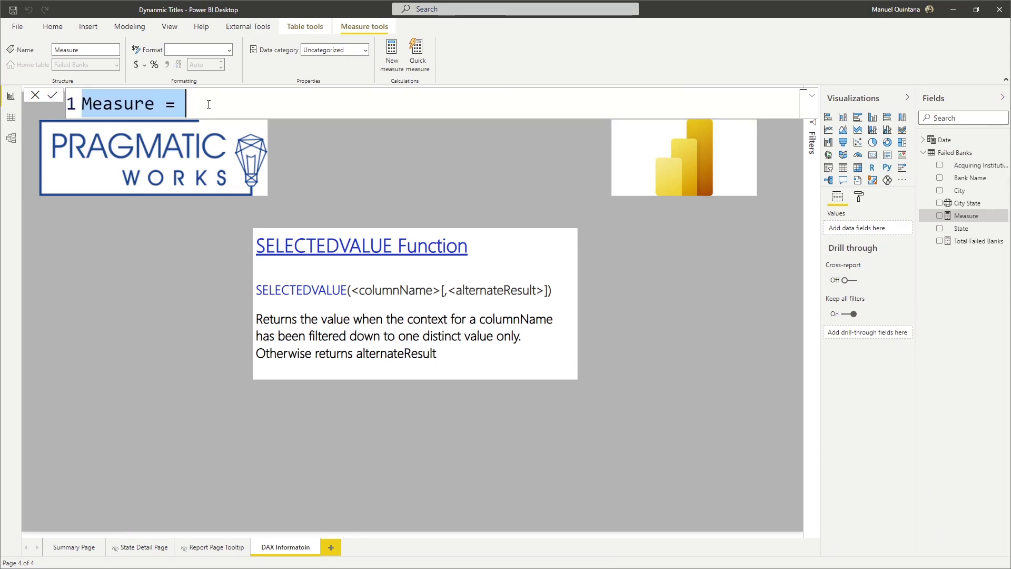
left_click(209, 105)
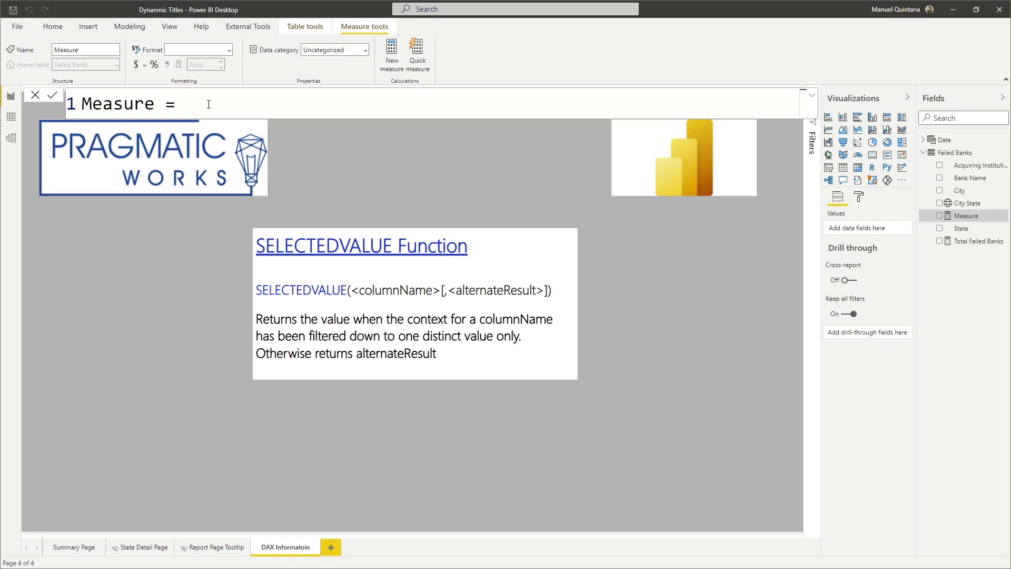
key("ctrl+a")
type("Sel")
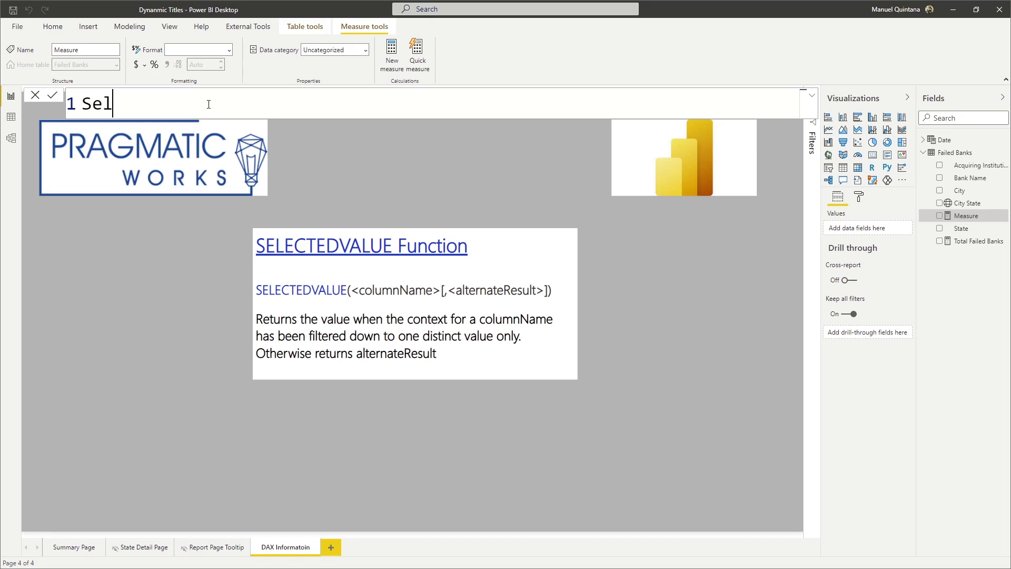
type("ected State")
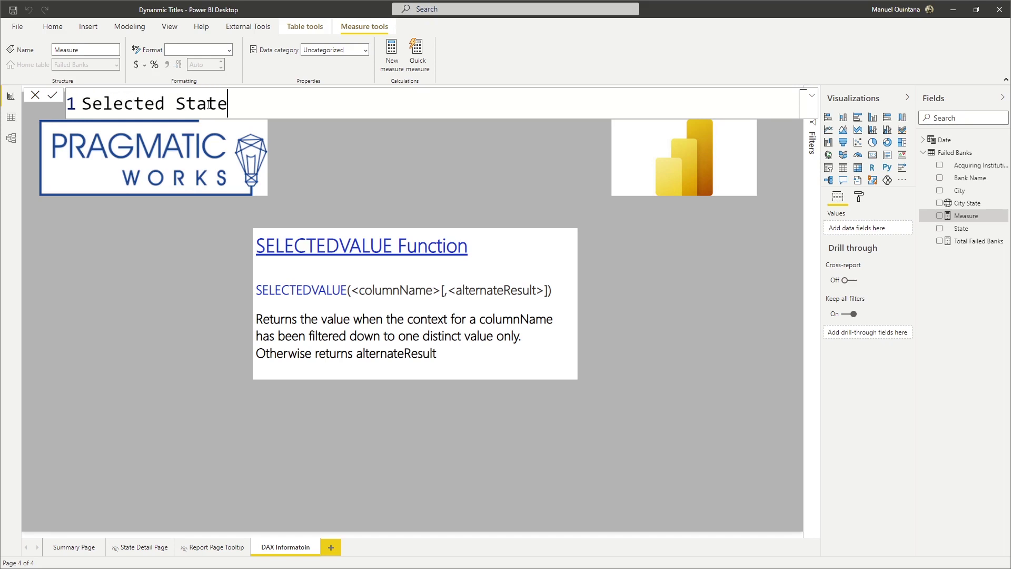
type(" =")
key("Return")
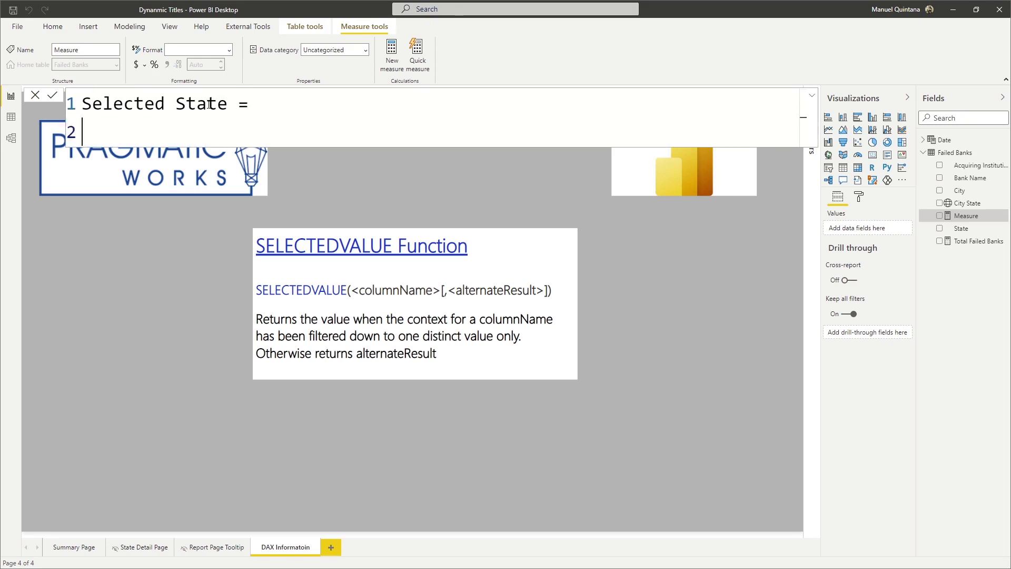
Step: Add the variable SelectedState = SELECTEDVALUE('Failed Banks'[State]) on the second line
type("VAR SelectedState")
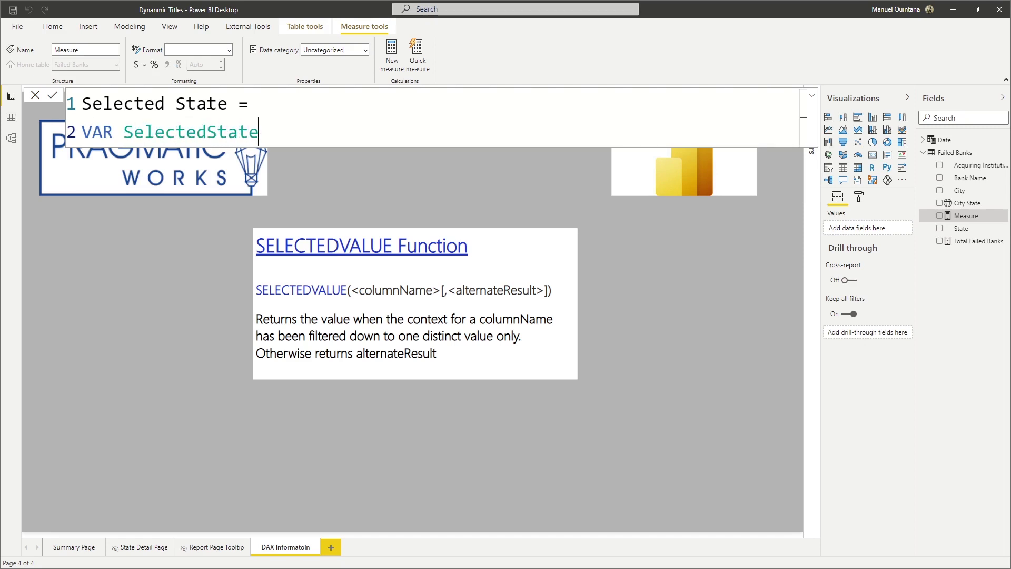
type(" = selectev")
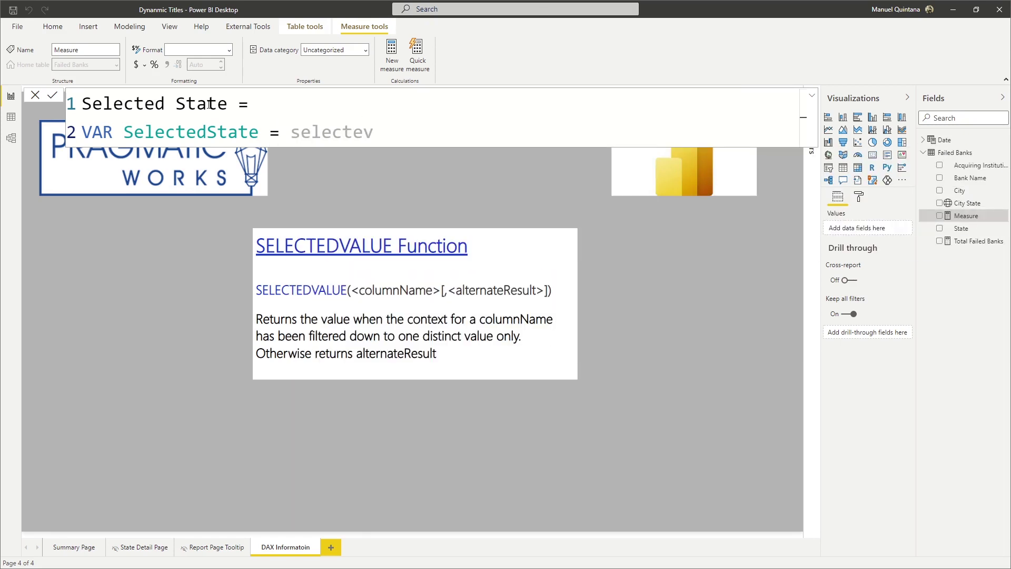
key("BackSpace")
type("dv")
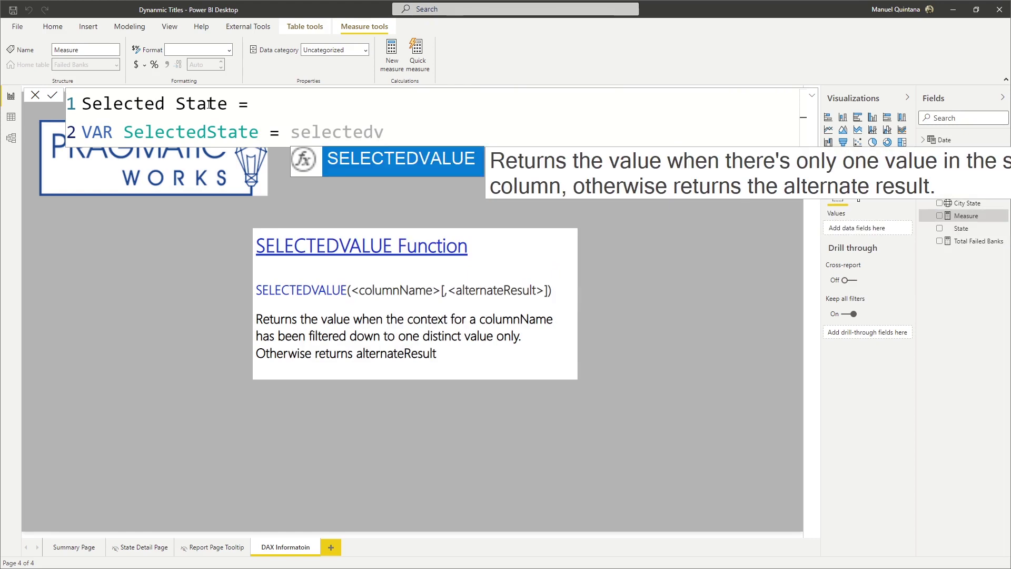
key("Tab")
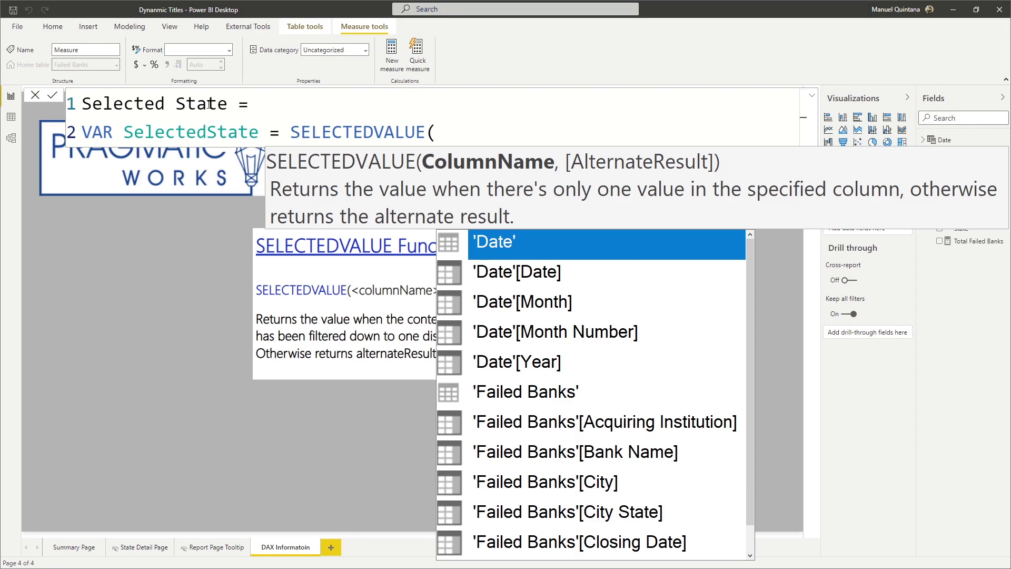
type("s'[Stat")
type("e")
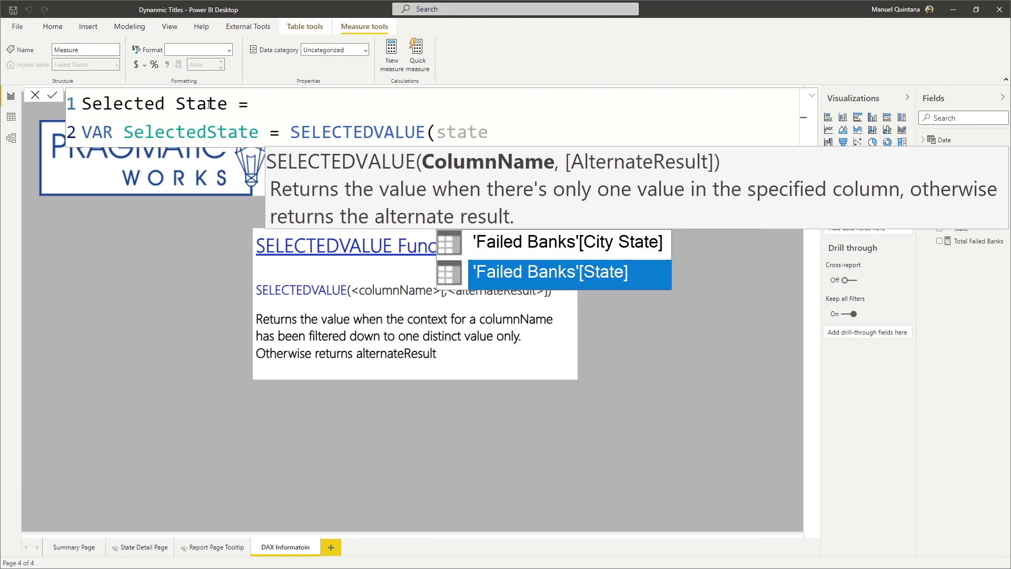
key("Tab")
type(")")
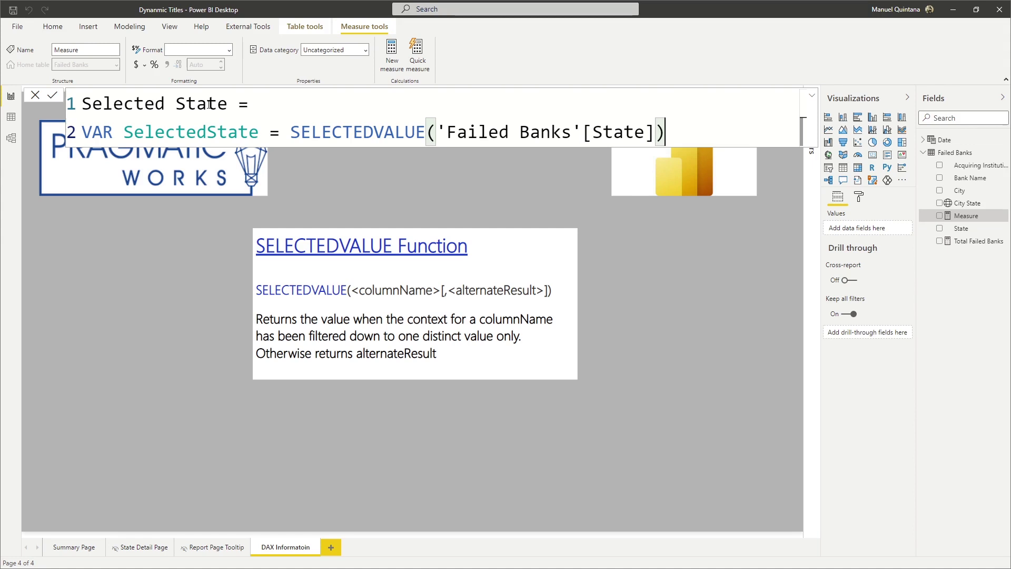
key("shift+Return")
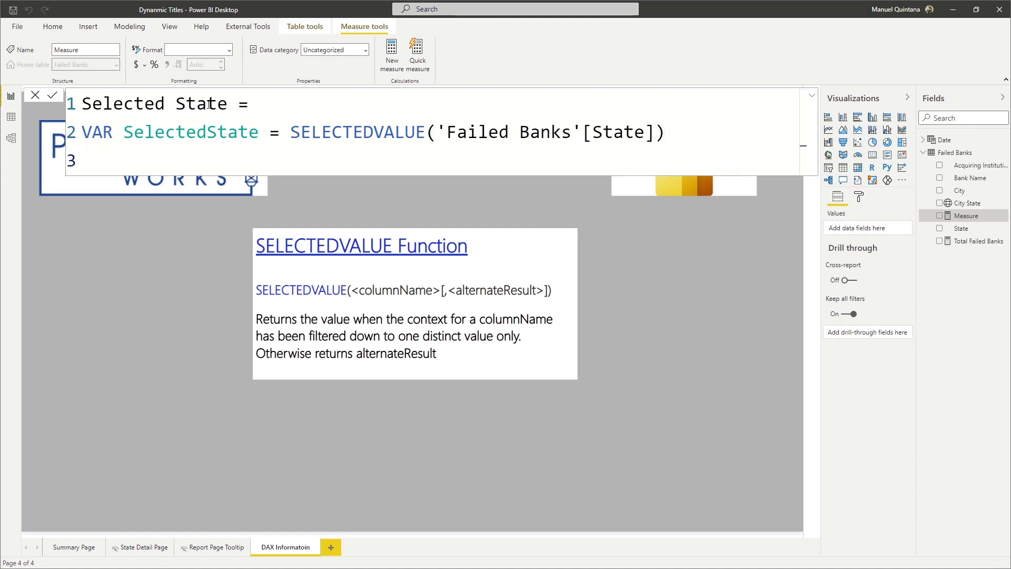
Step: Write RETURN IF(ISBLANK(SelectedState), as the start of the result expression
type("RETURN")
key("shift+Return")
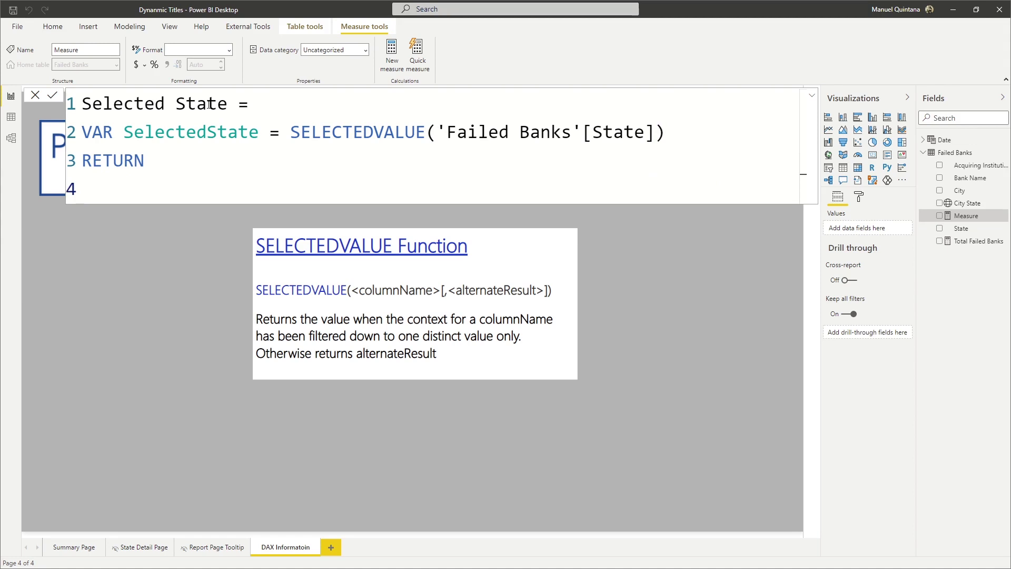
type("if")
key("Tab")
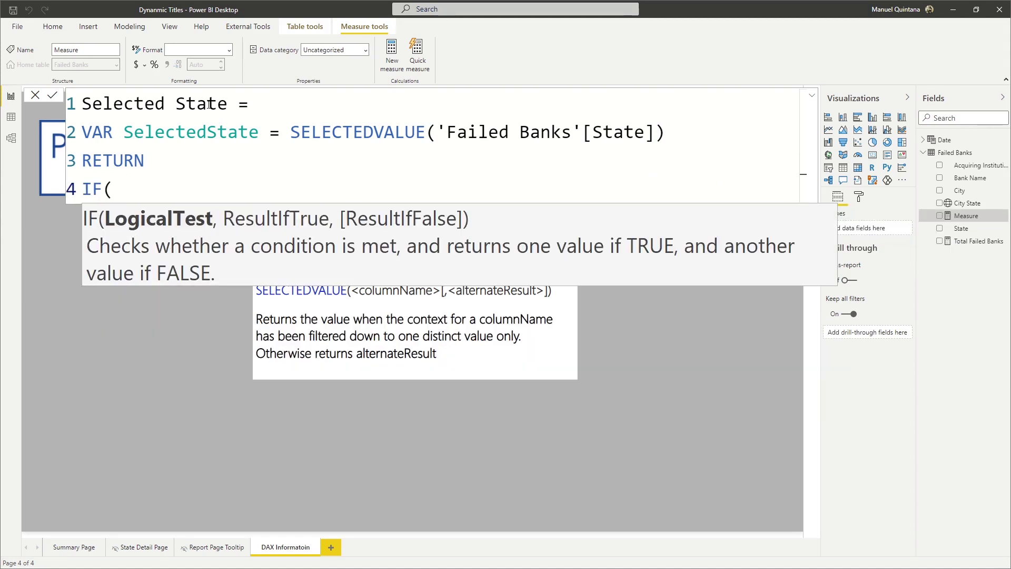
key("shift+Return")
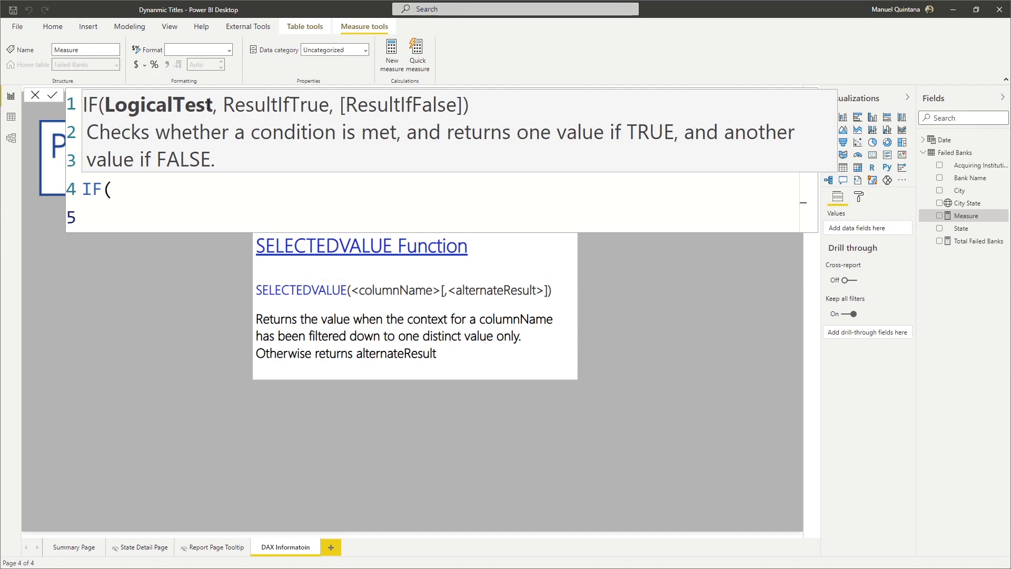
type("isb")
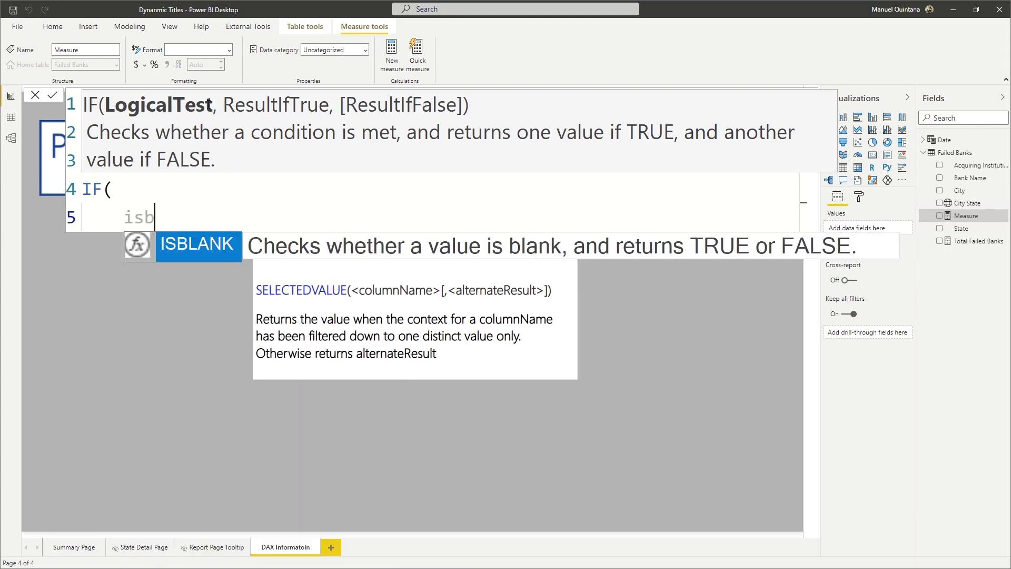
key("Tab")
type("sel")
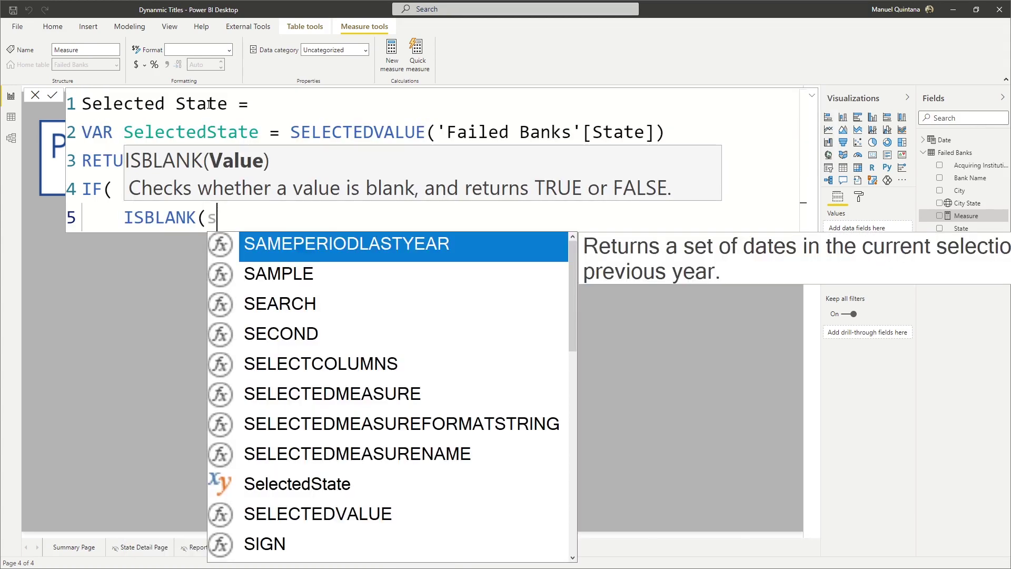
type("ec")
key("Down")
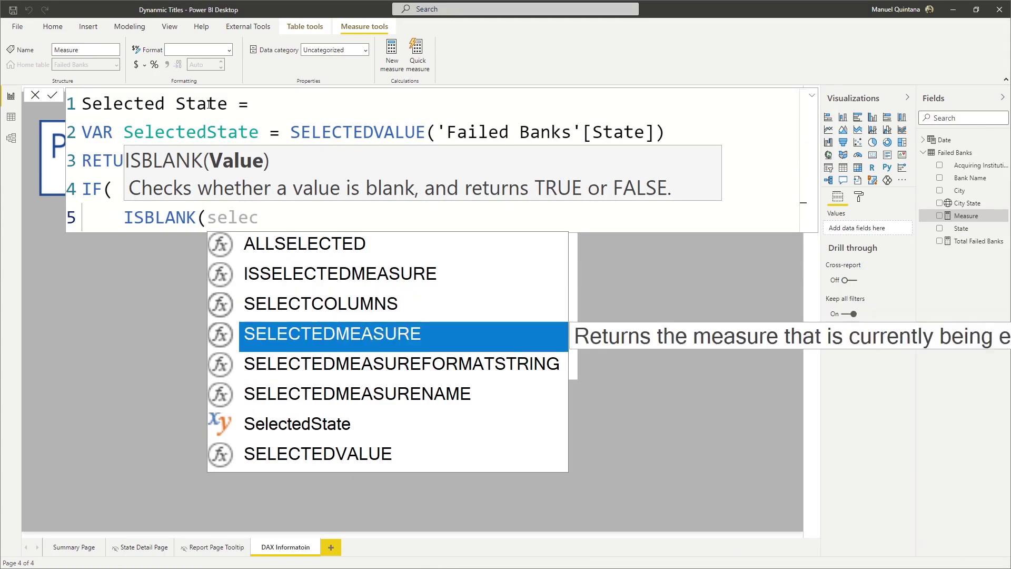
key("Down")
key("Down")
key("Down")
key("Tab")
type("),")
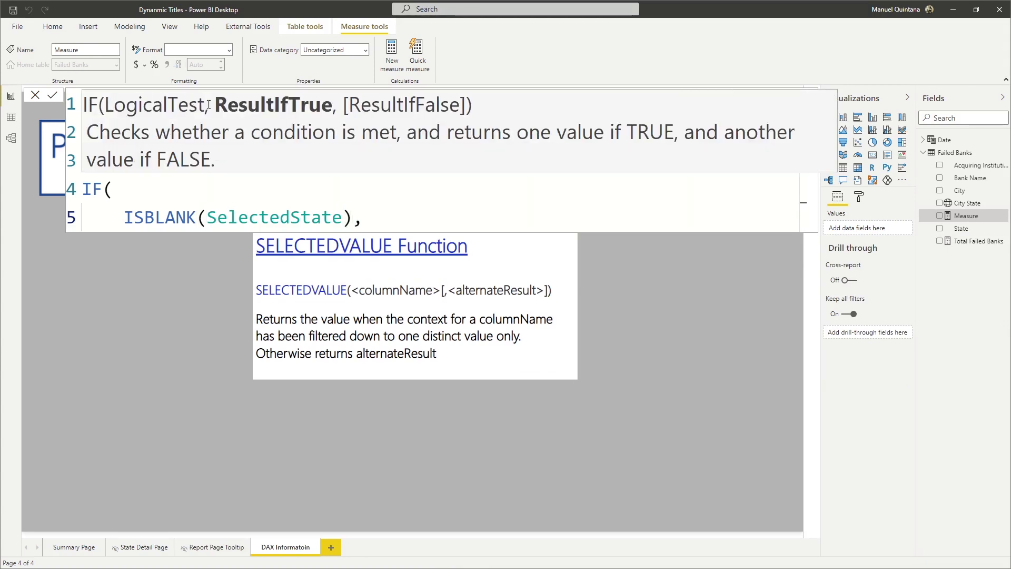
key("shift+Return")
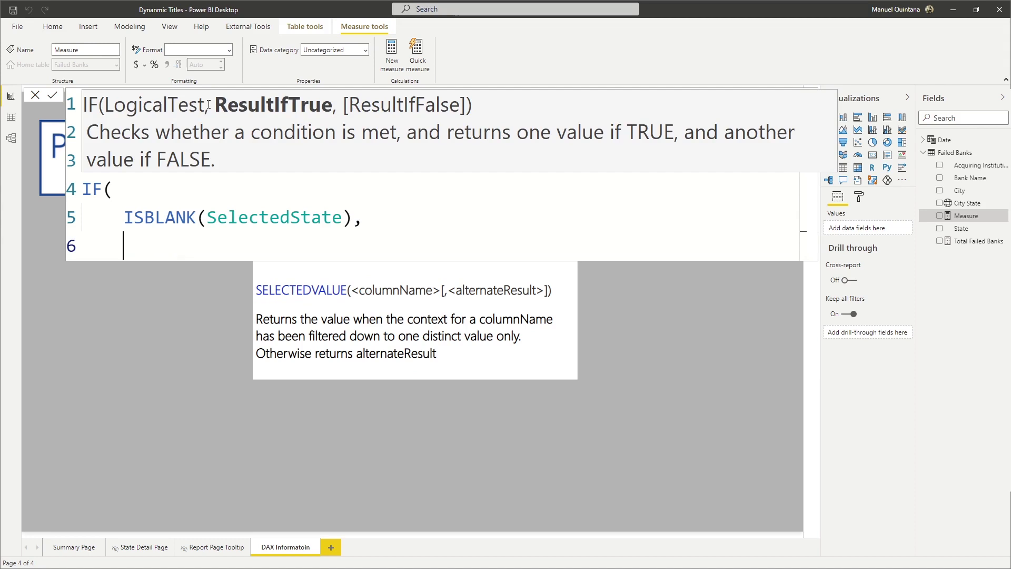
Step: Add "All State's Information" as the blank result and start the otherwise branch with SelectedState
type("\"All States")
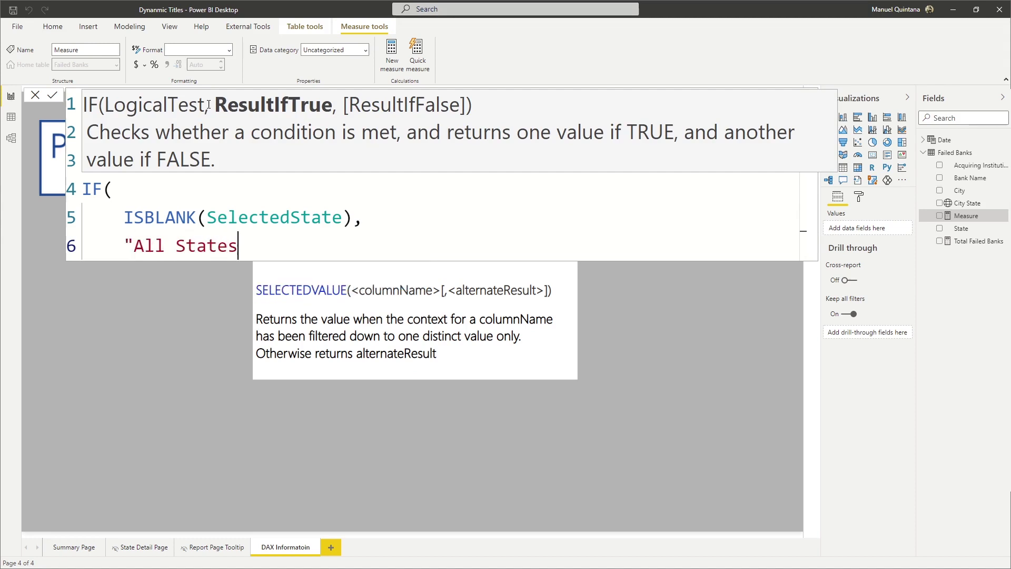
key("BackSpace")
type("'s Information")
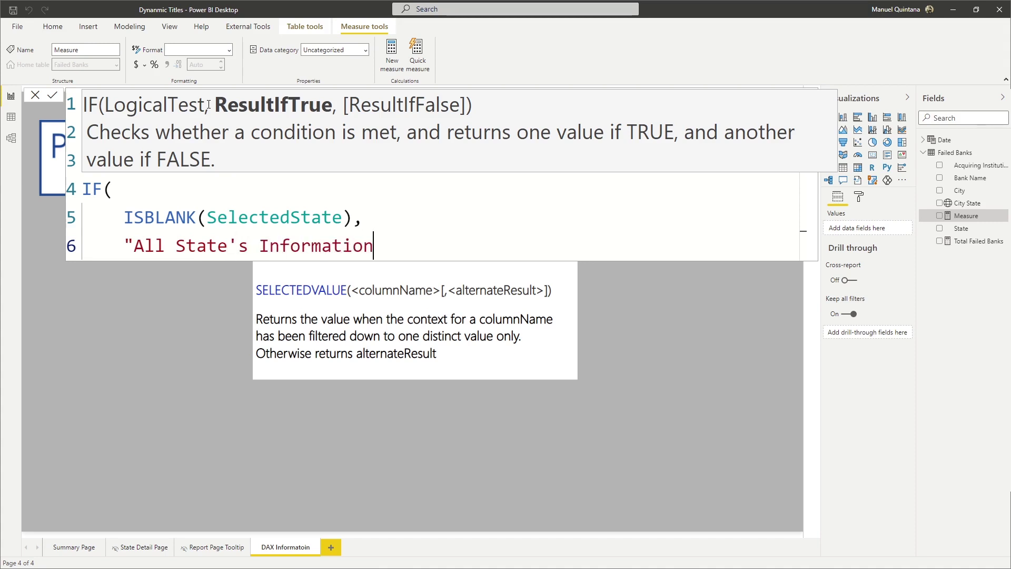
type("\",")
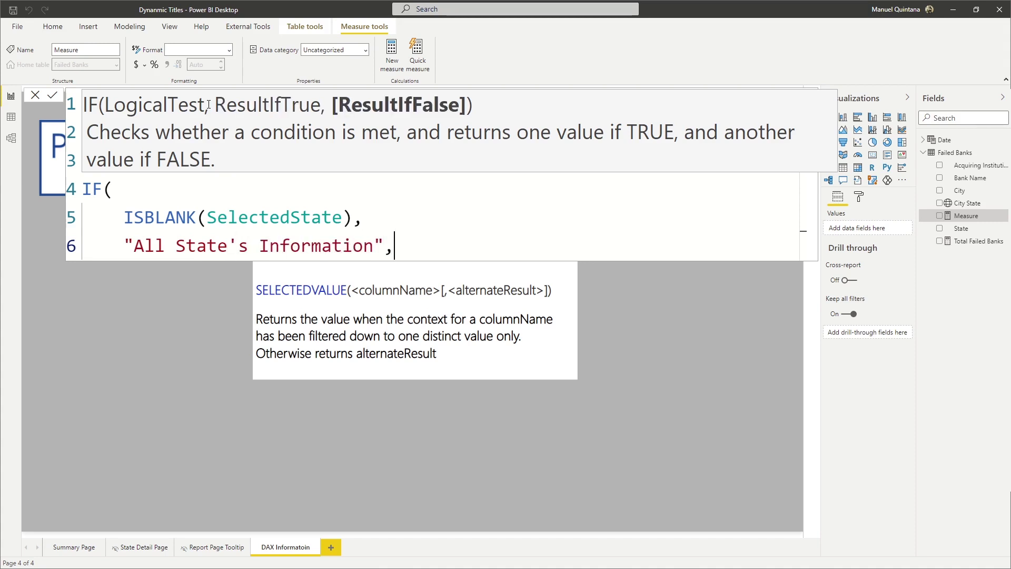
key("Return")
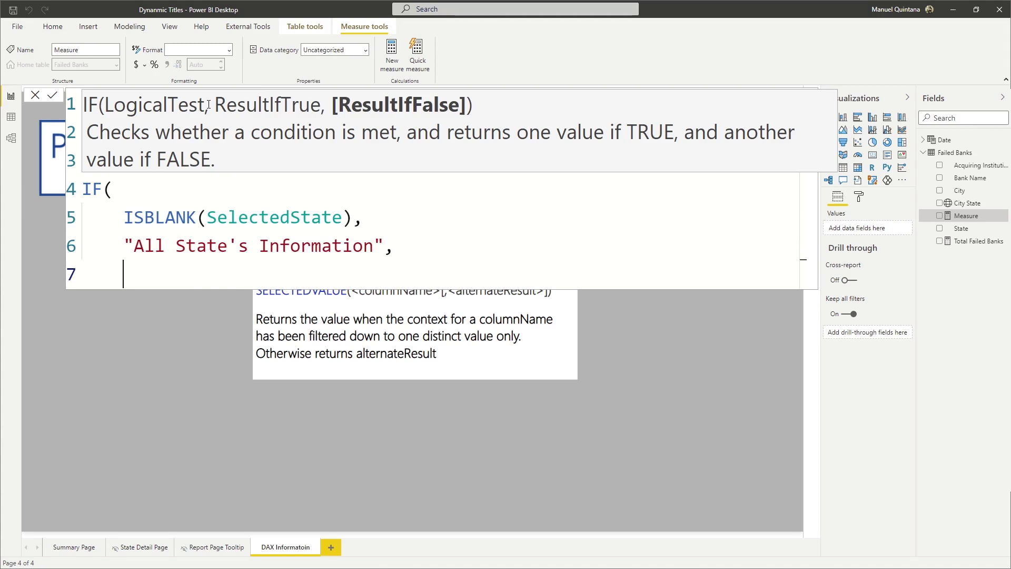
type("selec")
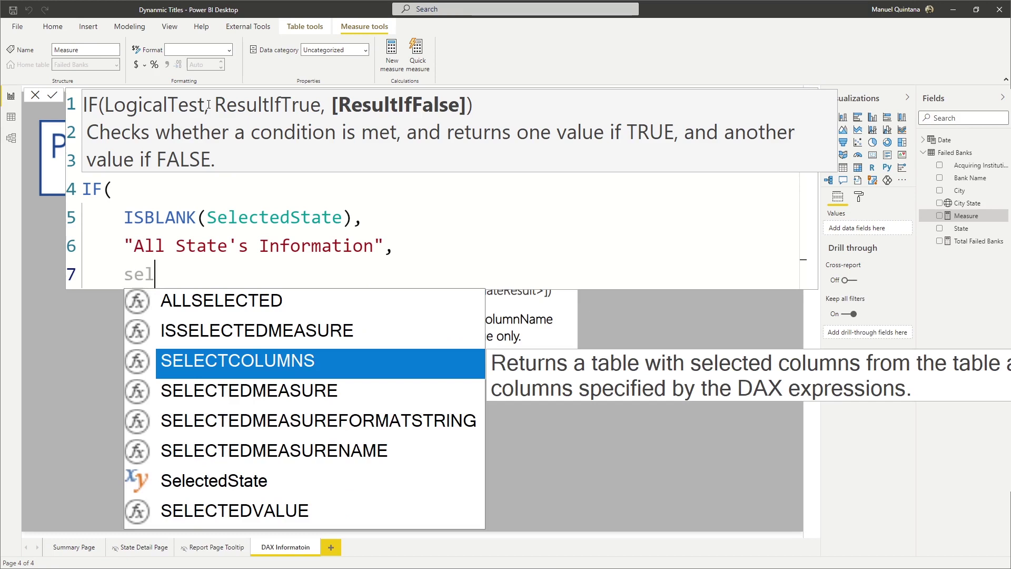
key("Down")
key("Down")
key("Down")
key("Down")
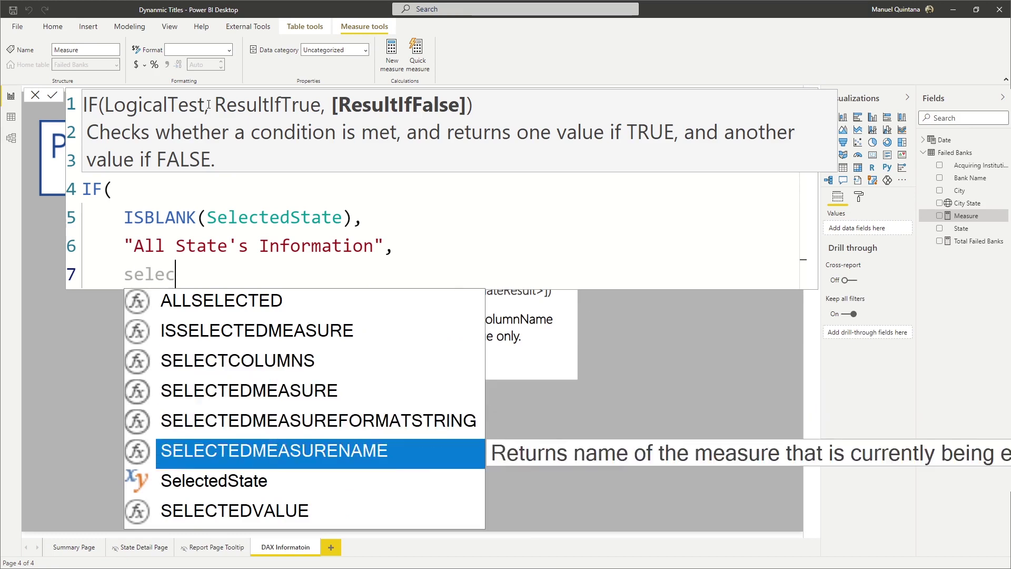
key("Tab")
Step: Append & "'s State Information" to SelectedState, close the IF, and commit the measure
type("& ")
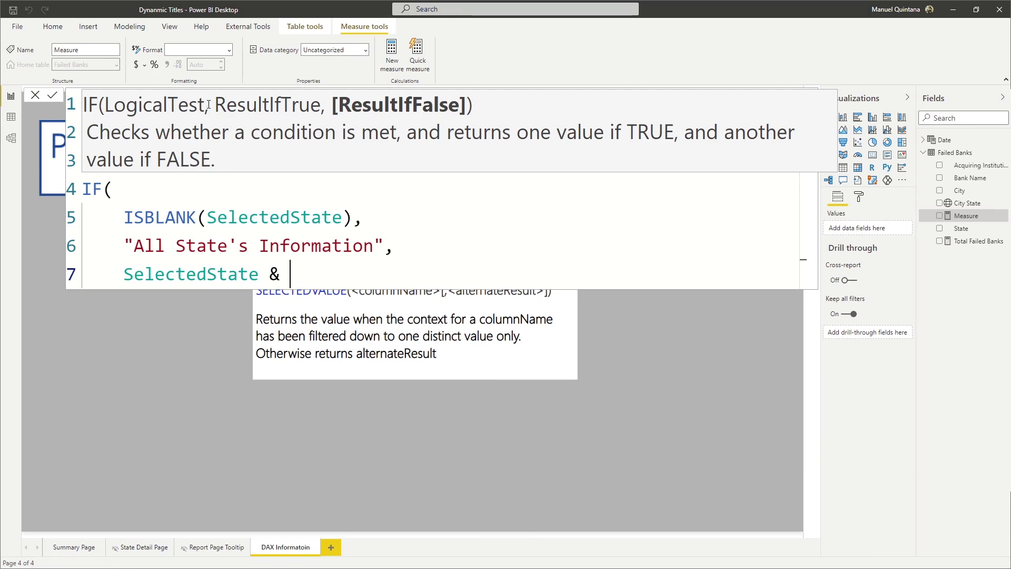
type("\"'sState IU")
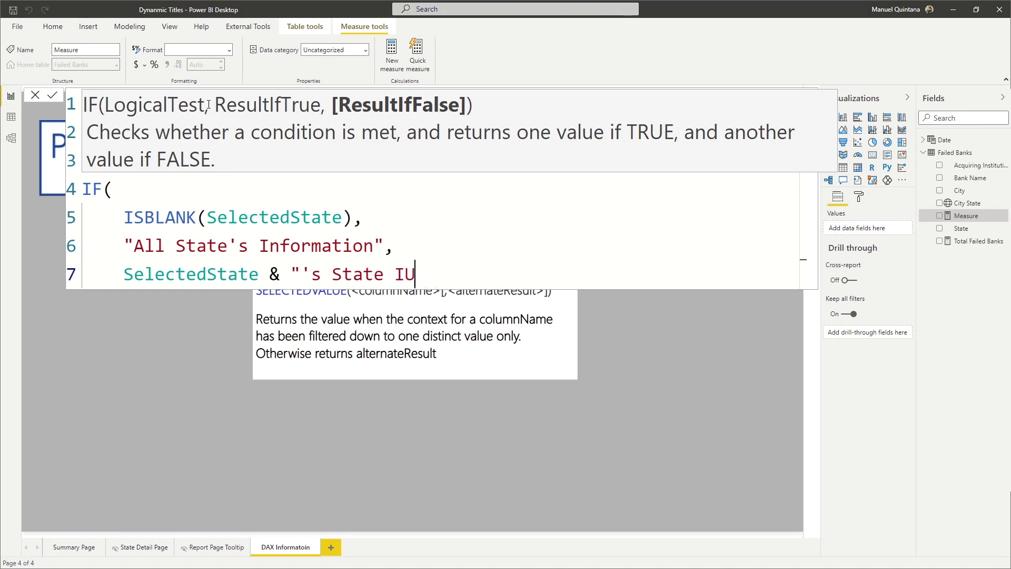
key("BackSpace")
type("nformation")
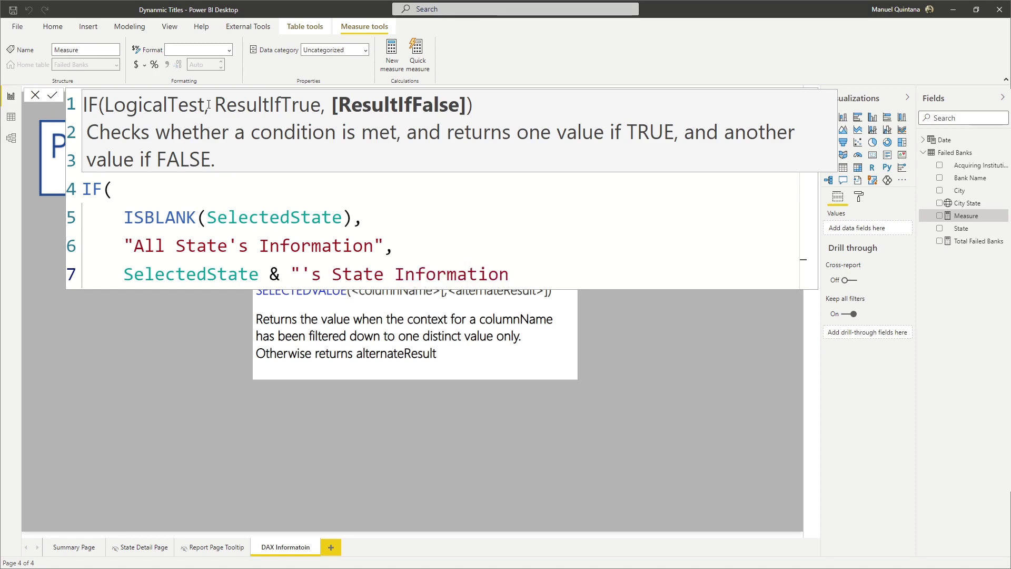
type("\")")
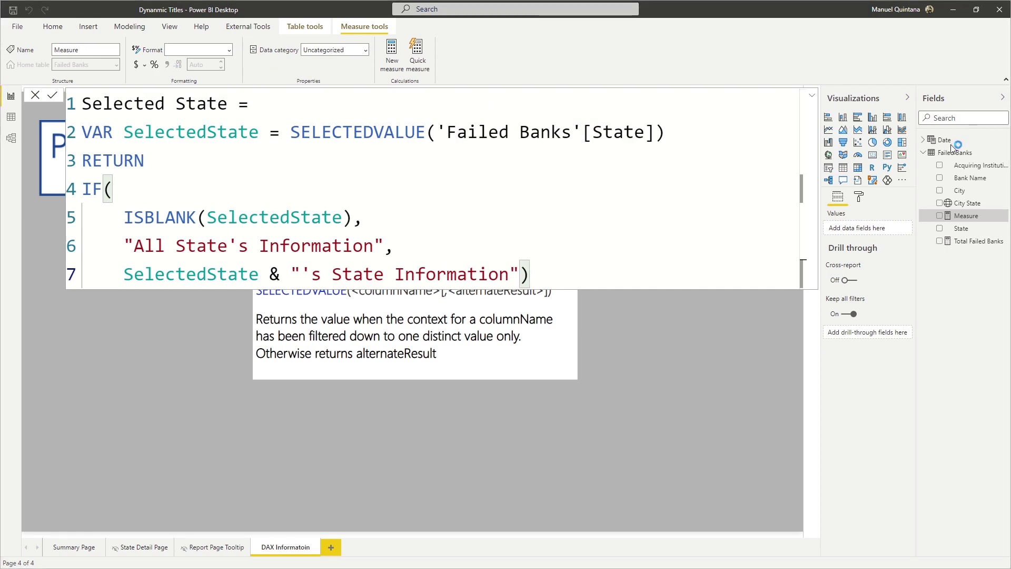
key("Return")
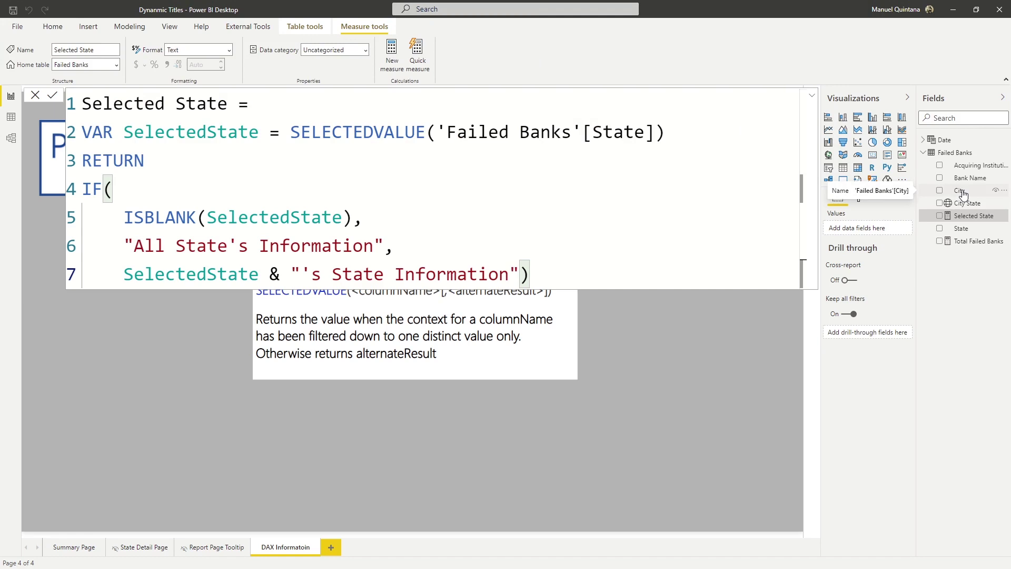
left_click(963, 194)
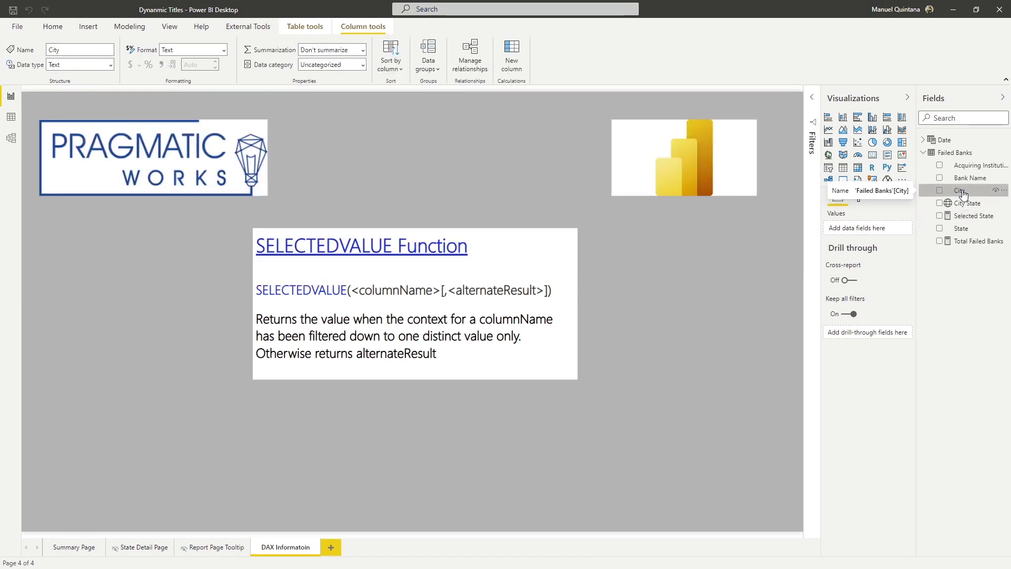
Step: Switch to the State Detail Page and clear any selection
left_click(150, 548)
left_click(332, 112)
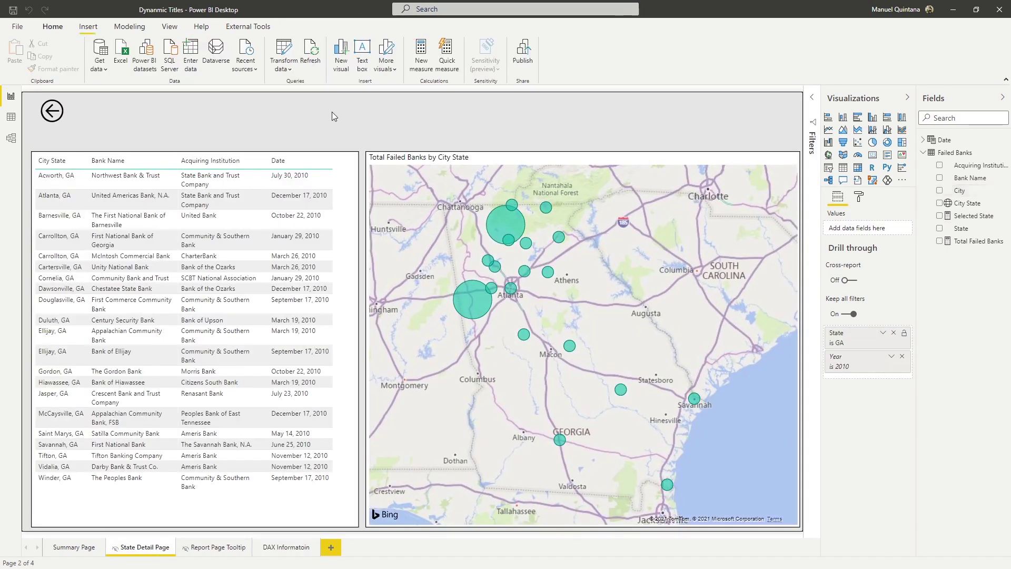
left_click_drag(867, 151, 756, 77)
key("Escape")
Step: Add a multi-row card and stretch it into a wide banner above the table and map
left_click(873, 155)
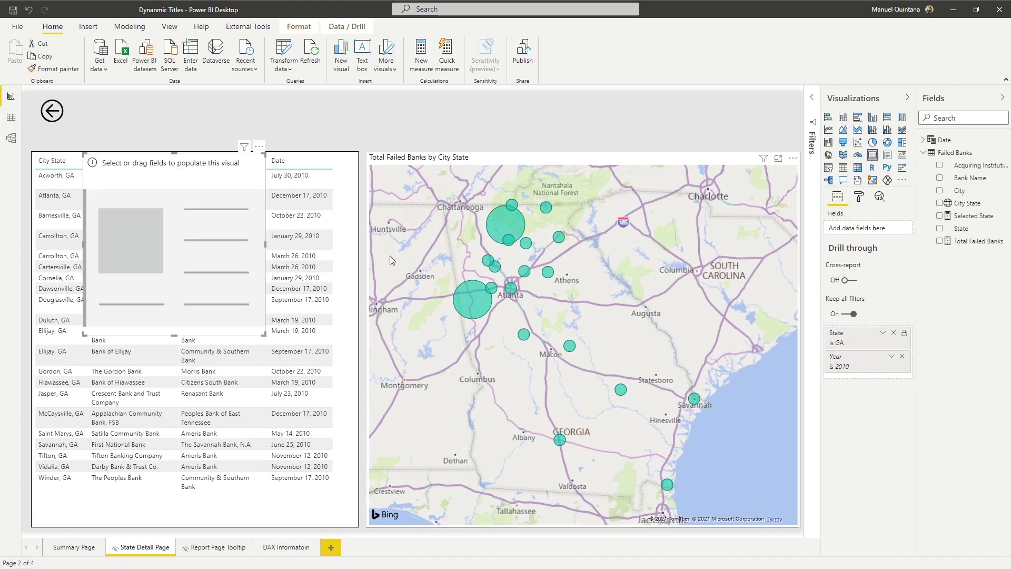
left_click_drag(264, 335, 547, 245)
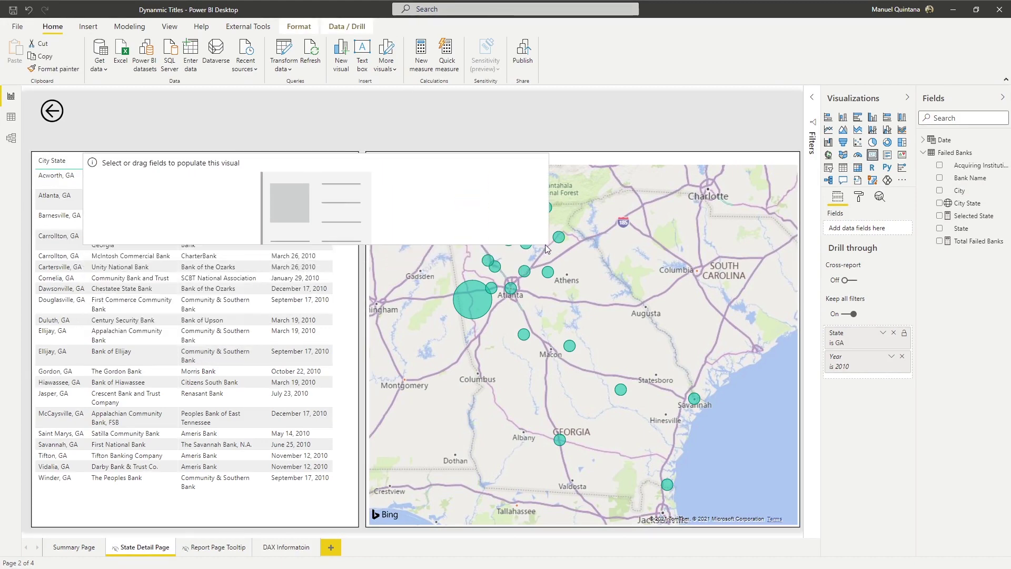
left_click_drag(461, 186, 506, 108)
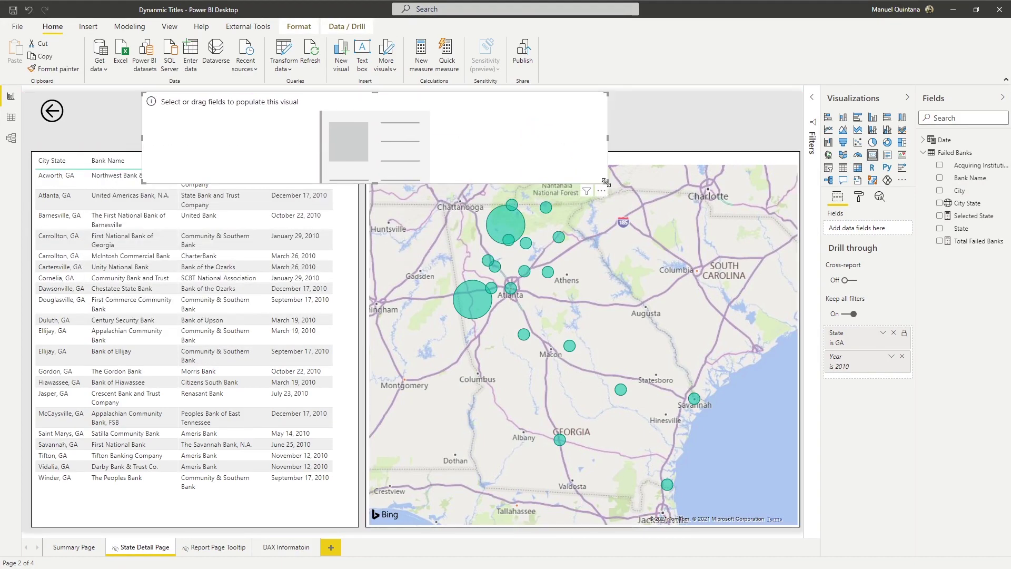
left_click_drag(600, 173, 708, 149)
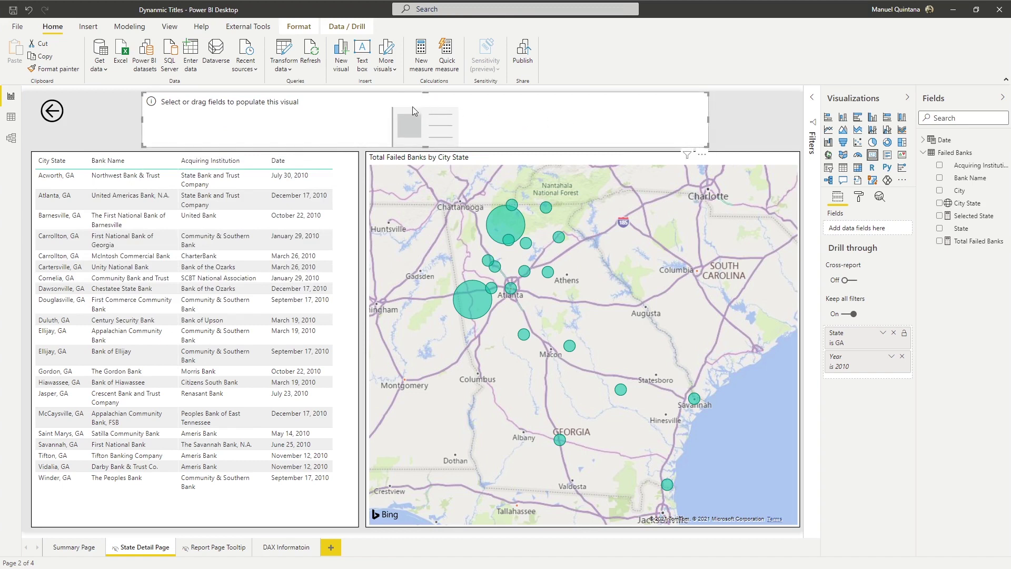
left_click_drag(412, 107, 394, 112)
Step: Put Selected State on the card, hide its category label, and give it a solid white background
left_click(940, 216)
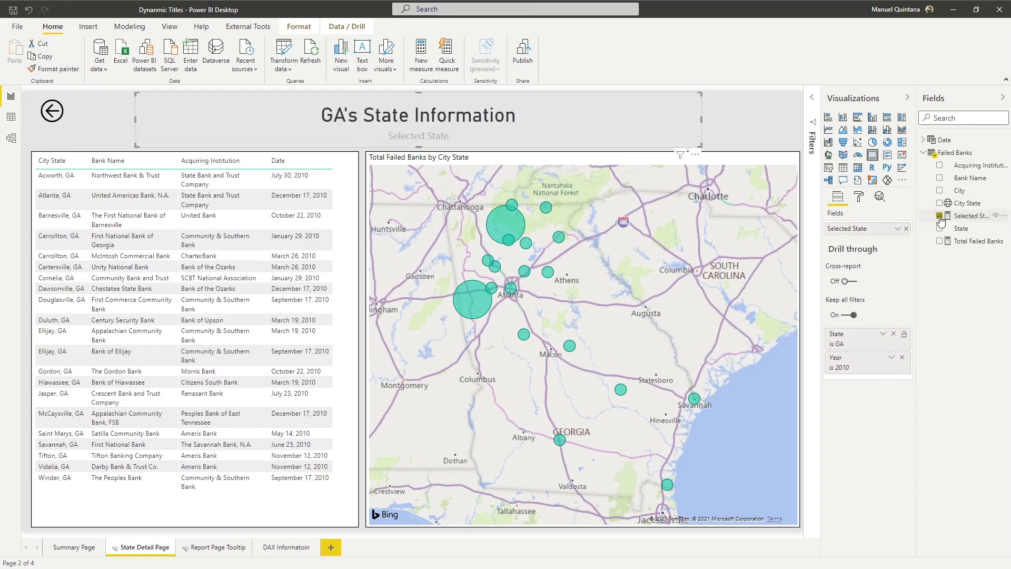
key("Left")
key("Left")
key("Left")
key("Left")
key("Left")
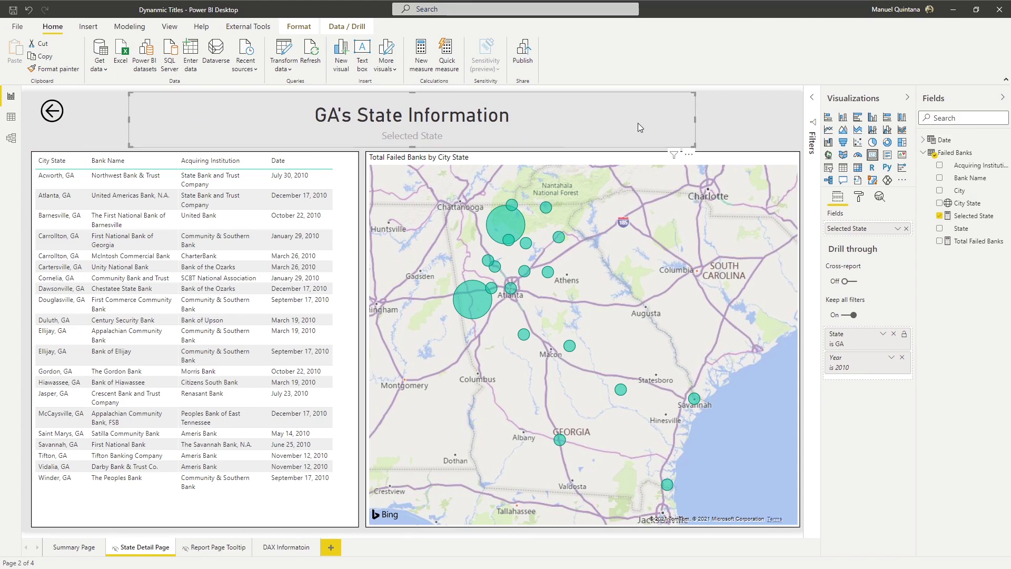
left_click(860, 196)
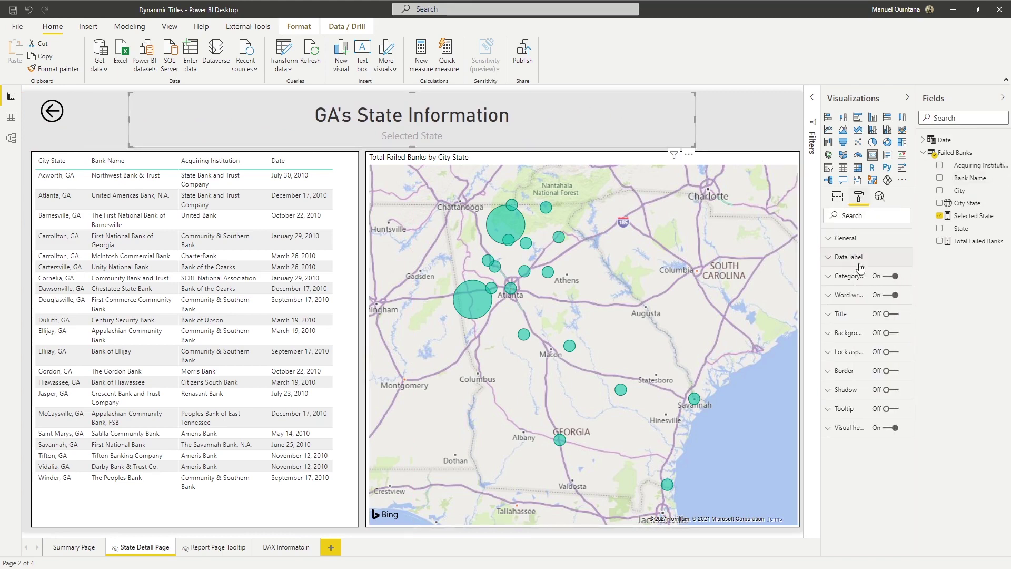
left_click(890, 276)
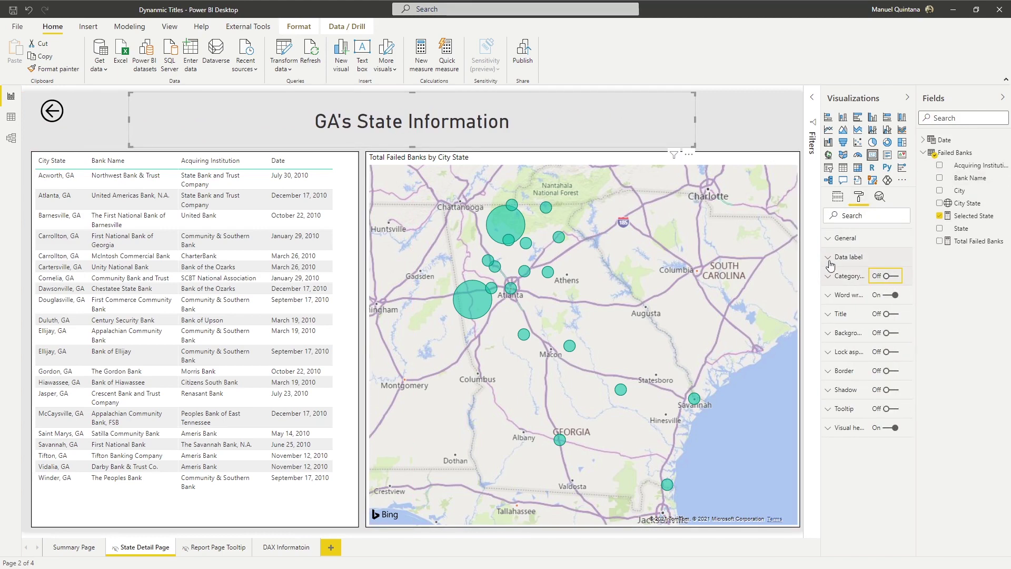
left_click(891, 333)
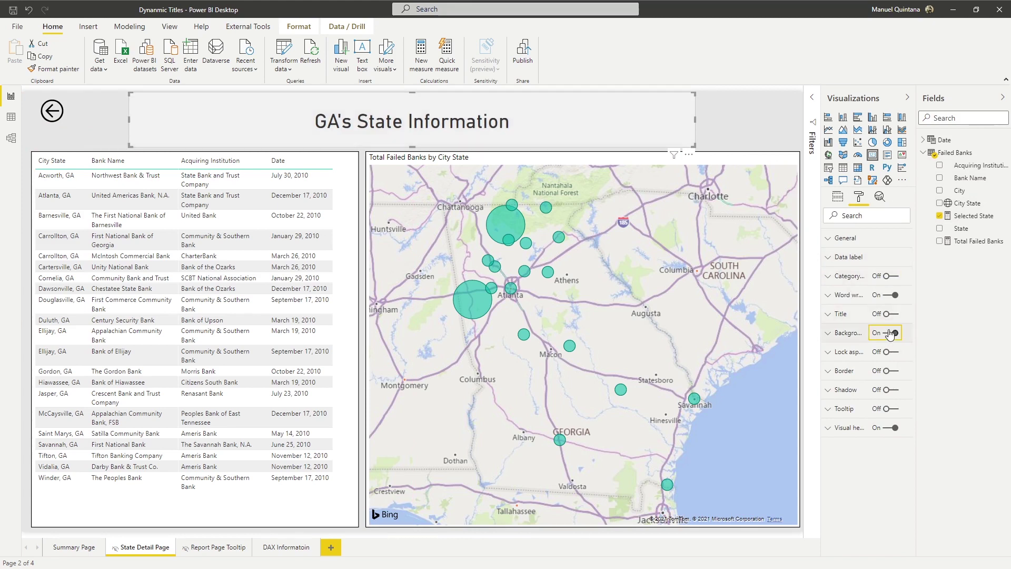
left_click(833, 334)
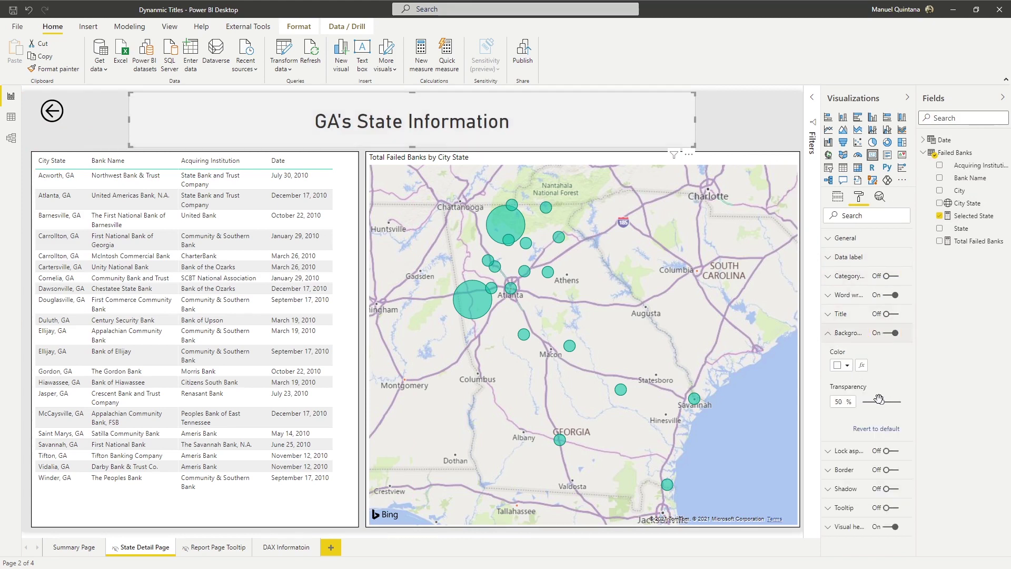
left_click_drag(893, 403, 863, 403)
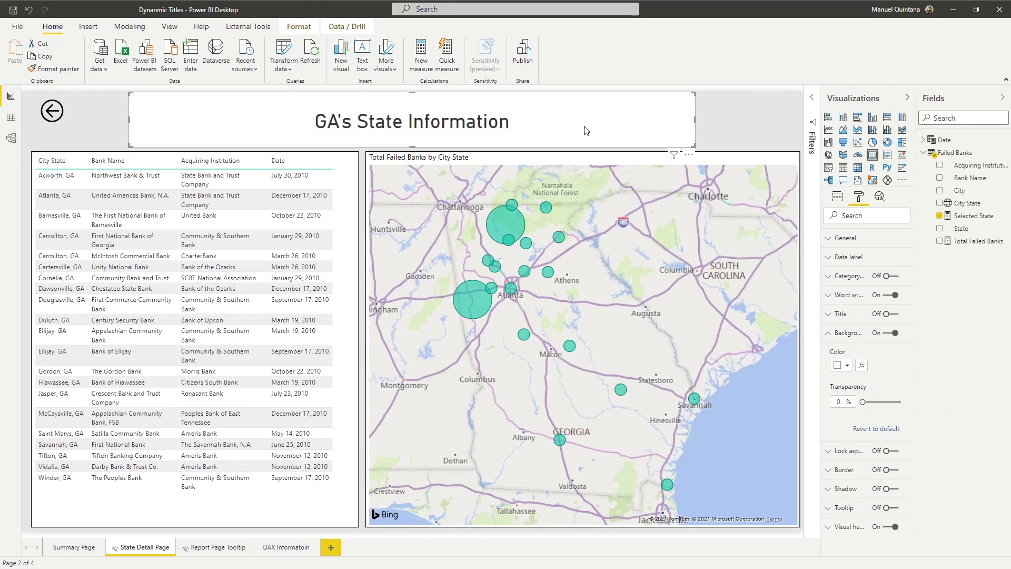
left_click(832, 339)
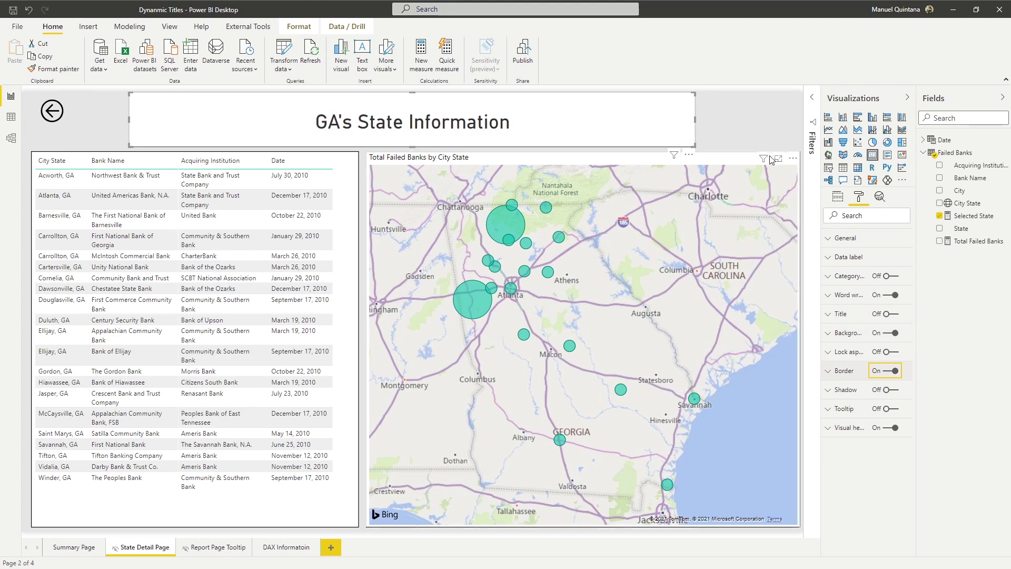
Step: Lower the title card's top edge slightly and deselect it
left_click(764, 133)
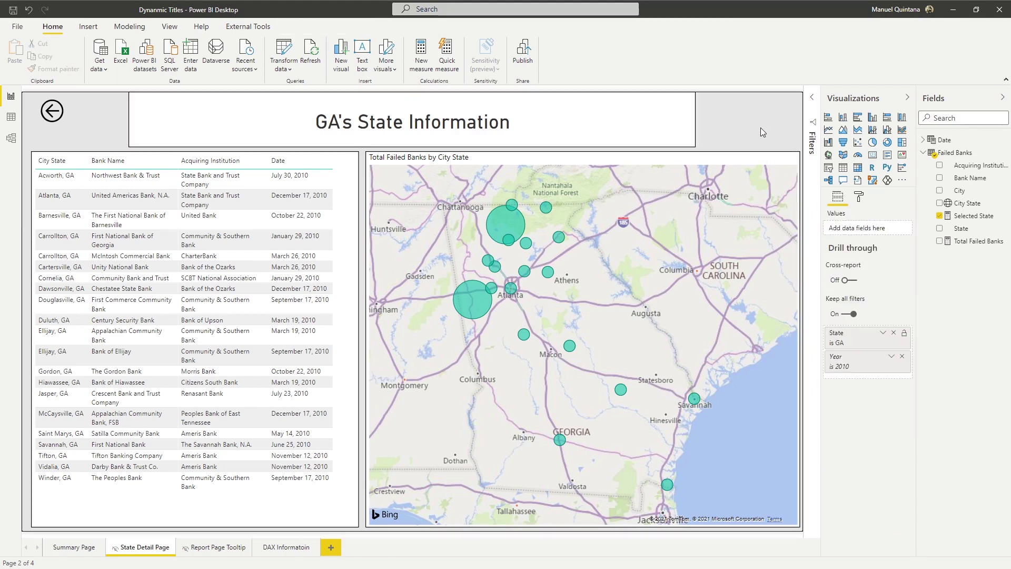
left_click(426, 108)
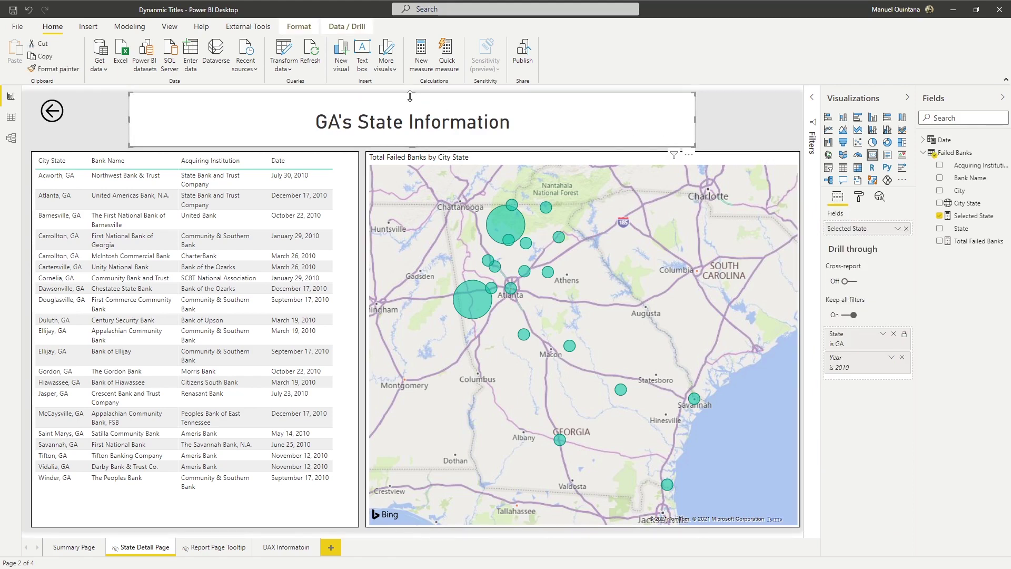
left_click_drag(411, 97, 412, 104)
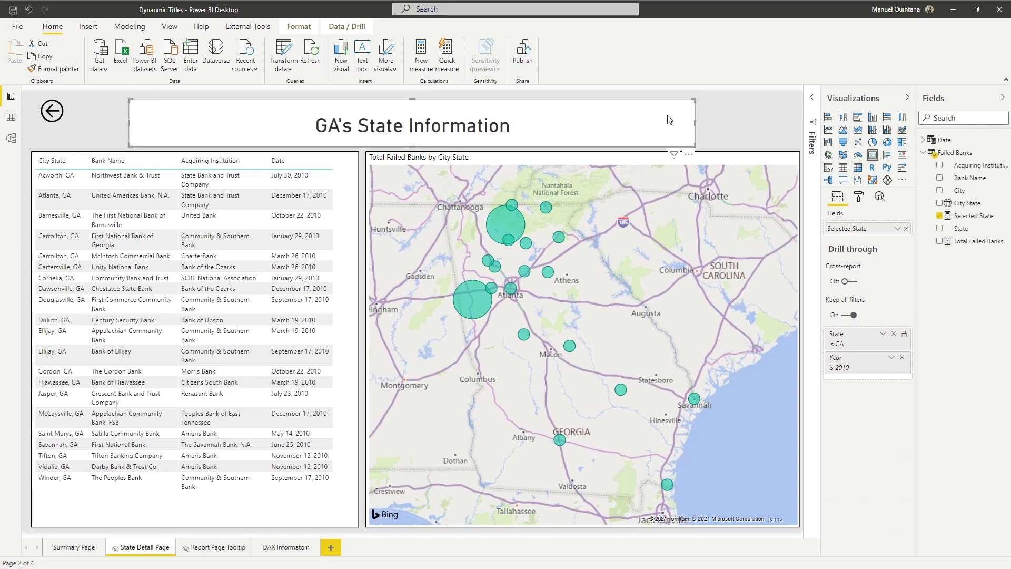
left_click(752, 131)
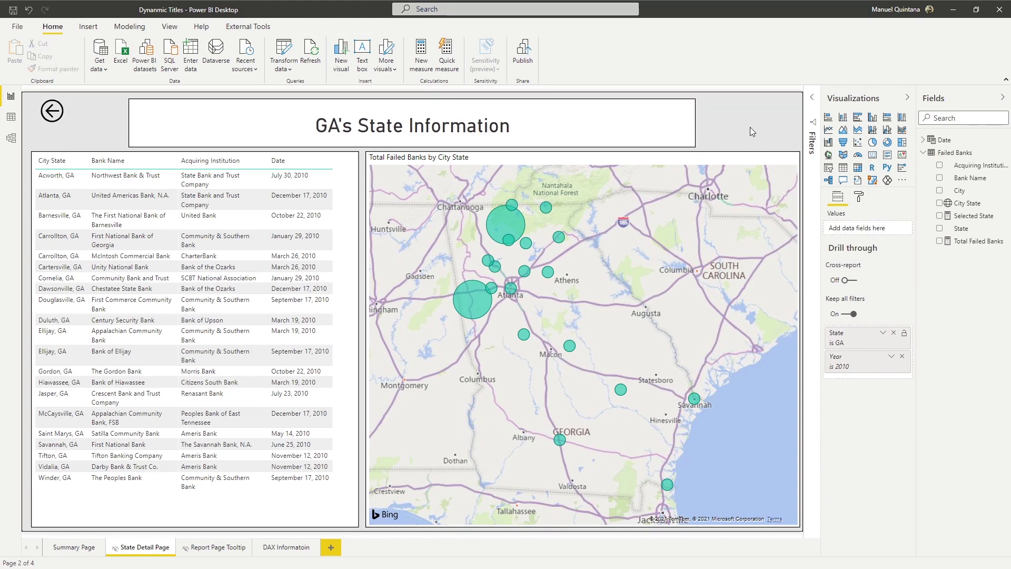
Step: From the Summary Page, drill through Florida's bar to the State Detail Page
left_click(68, 547)
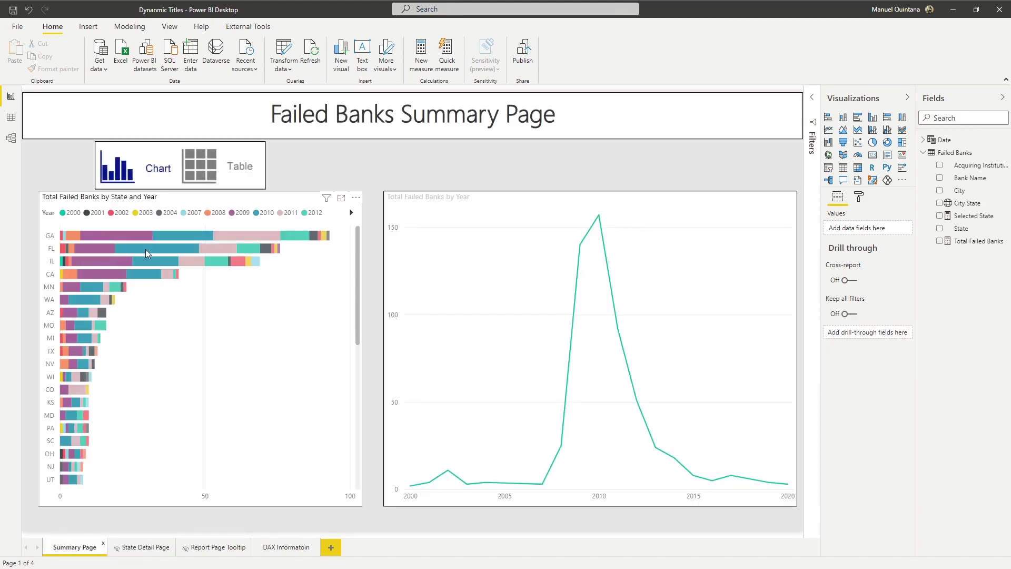
right_click(146, 250)
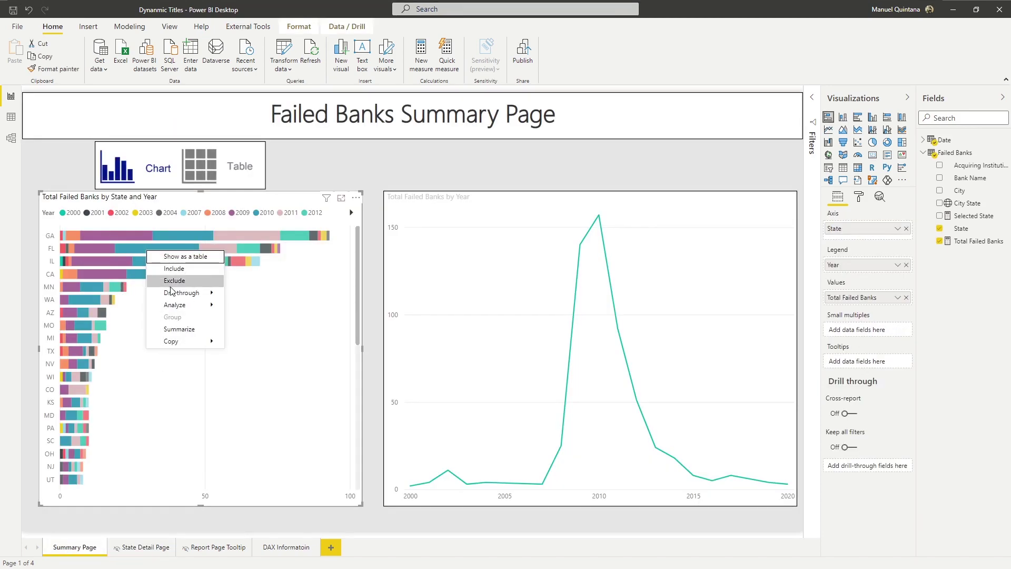
mouse_move(182, 292)
left_click(270, 293)
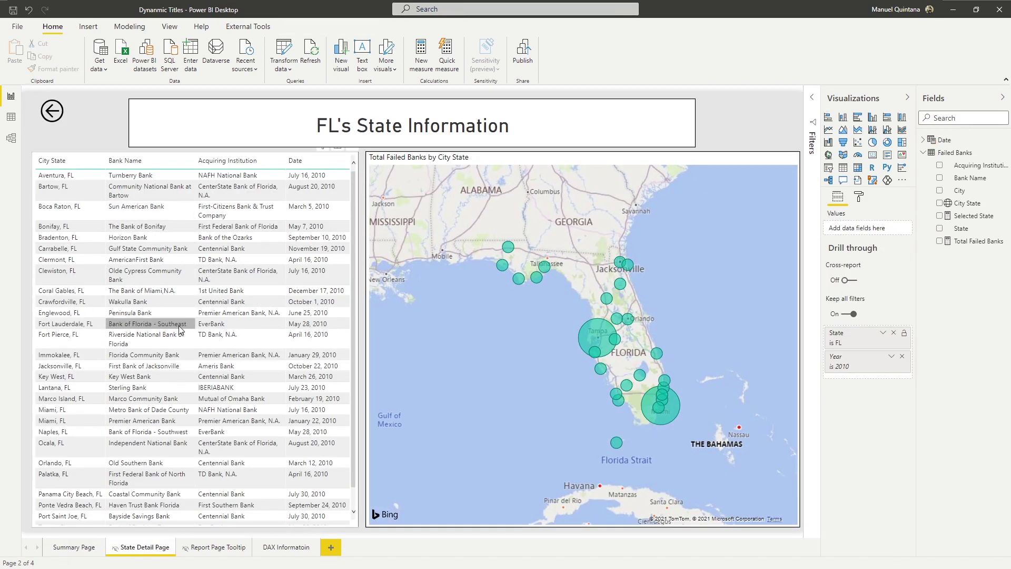
Step: On the Report Page Tooltip, add a card and shrink it into a strip along the top
left_click(217, 548)
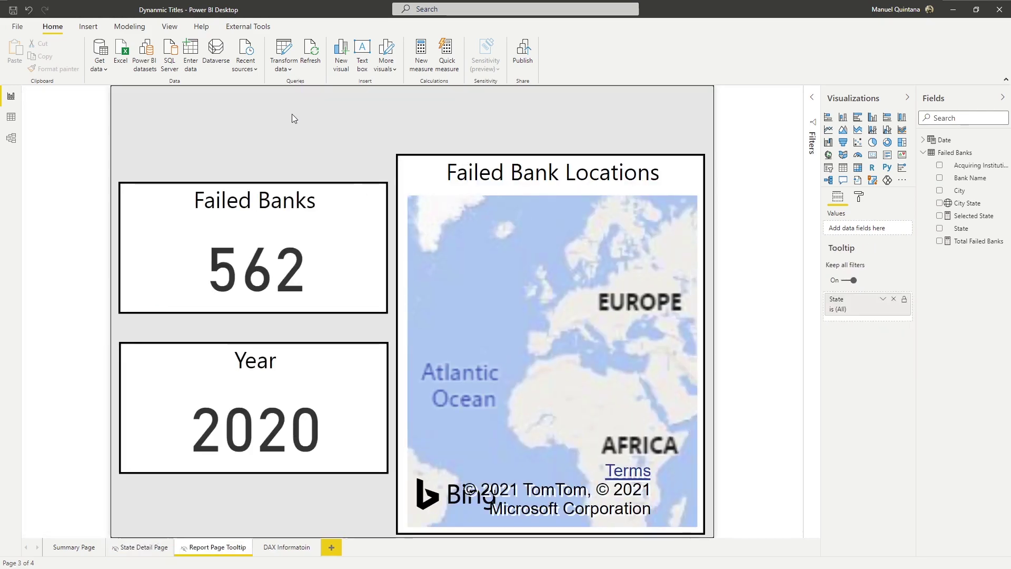
left_click(873, 155)
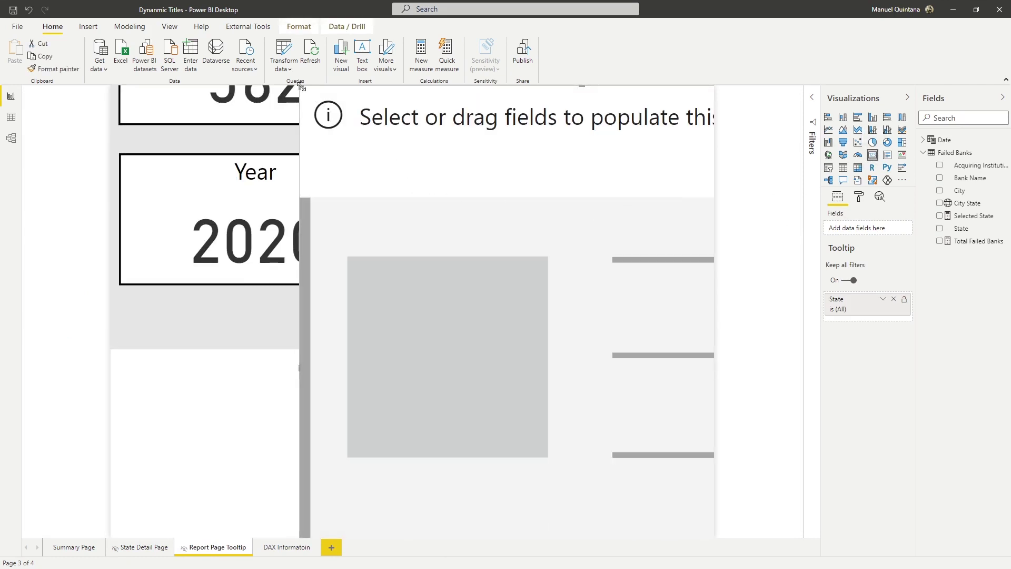
scroll(368, 158, "up", 3)
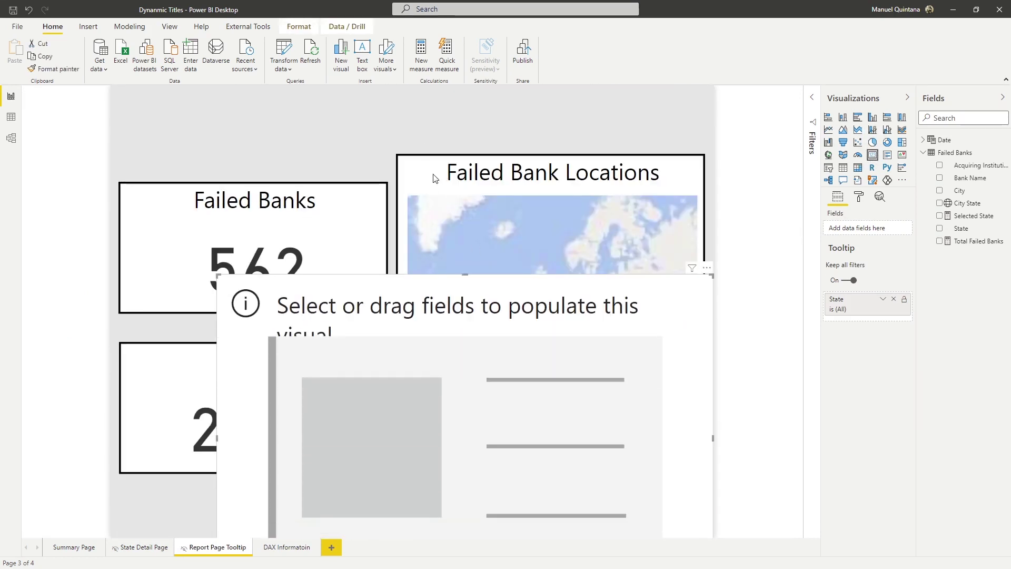
left_click_drag(654, 431, 631, 140)
left_click_drag(581, 118, 606, 117)
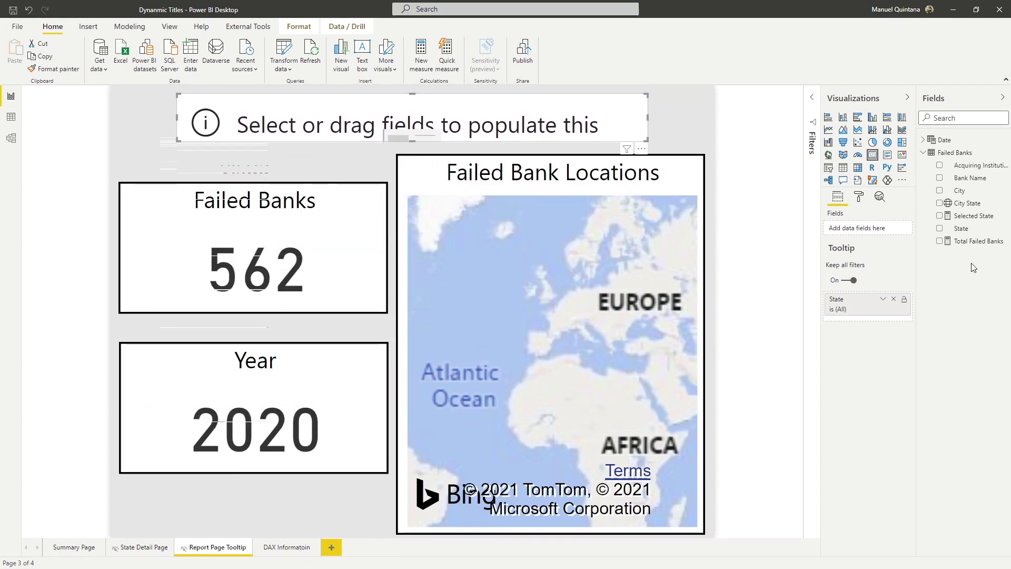
Step: Put Selected State on the tooltip card and turn on a less transparent background and a border
left_click(940, 217)
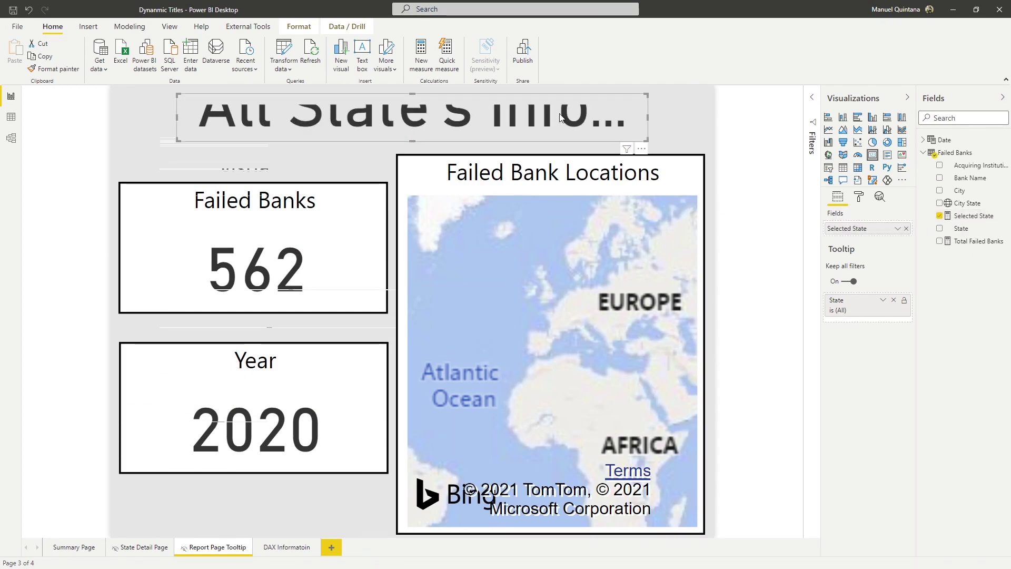
left_click(859, 200)
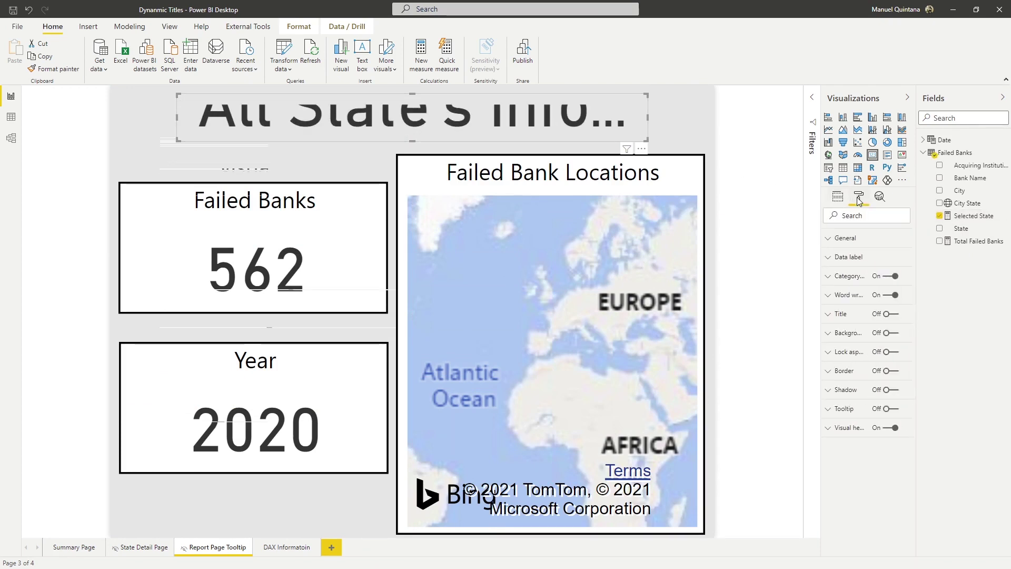
left_click(895, 333)
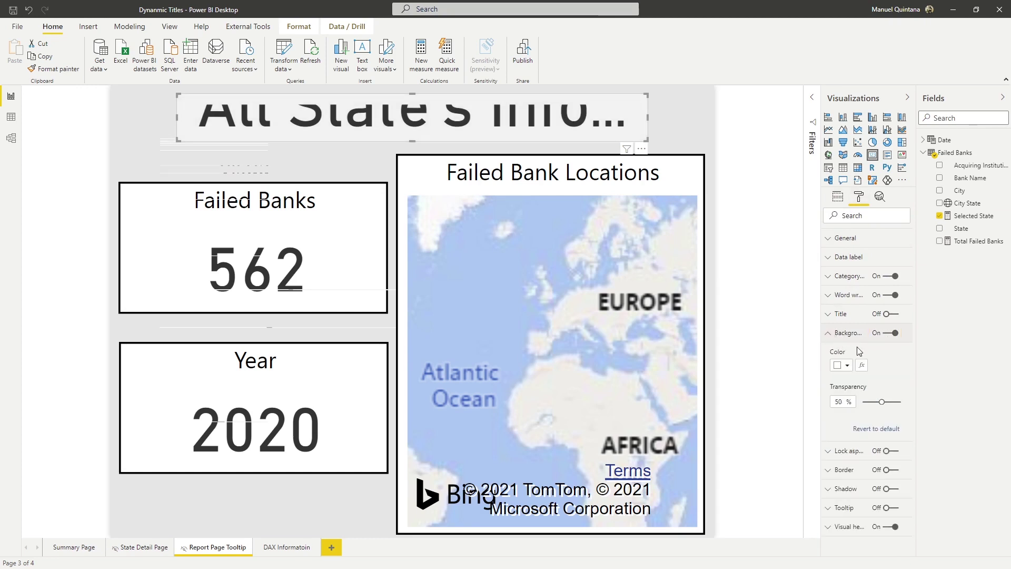
left_click_drag(881, 402, 864, 402)
left_click(829, 333)
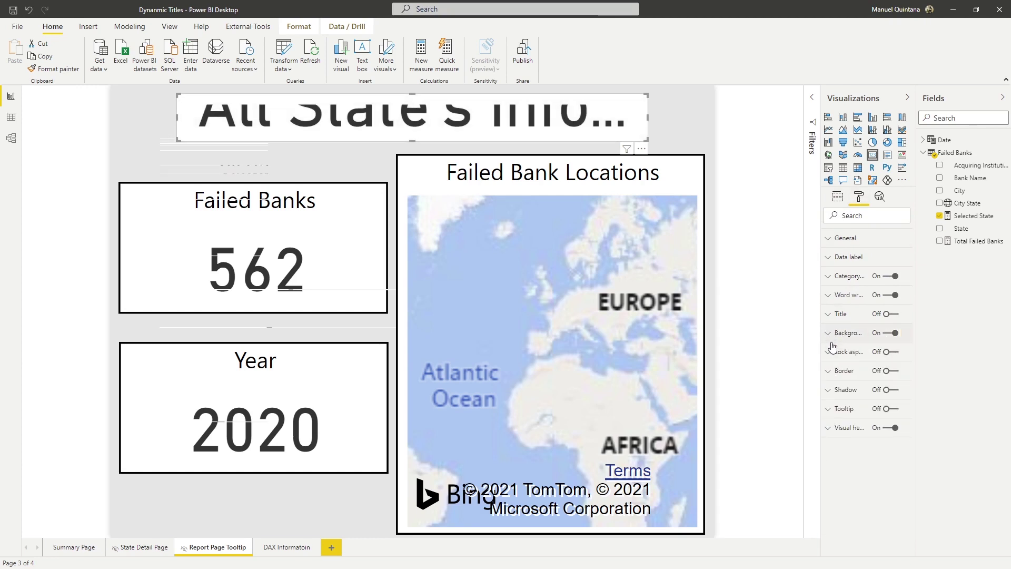
left_click(890, 372)
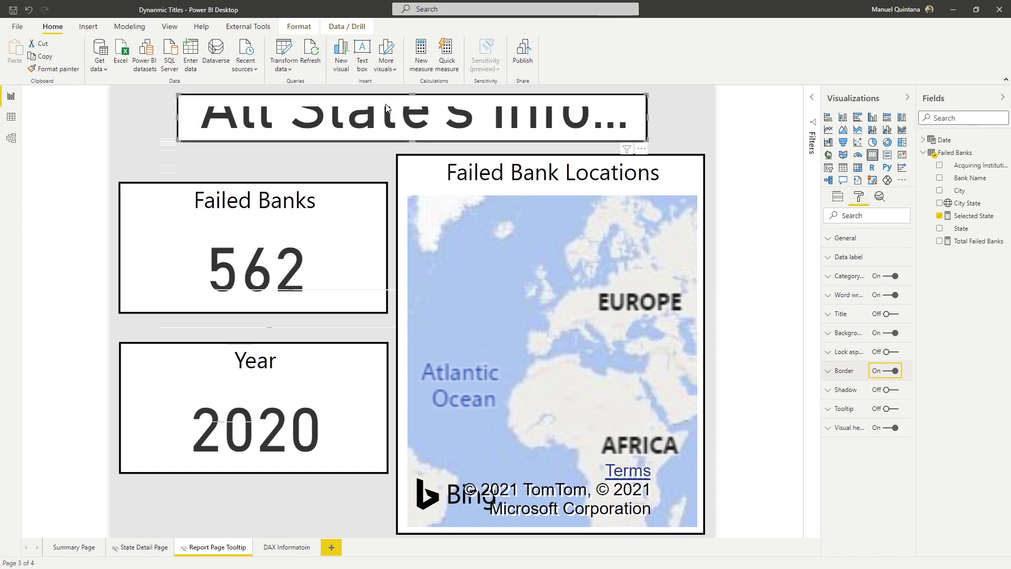
Step: Widen the tooltip title card across the top of the page
left_click_drag(178, 95, 161, 91)
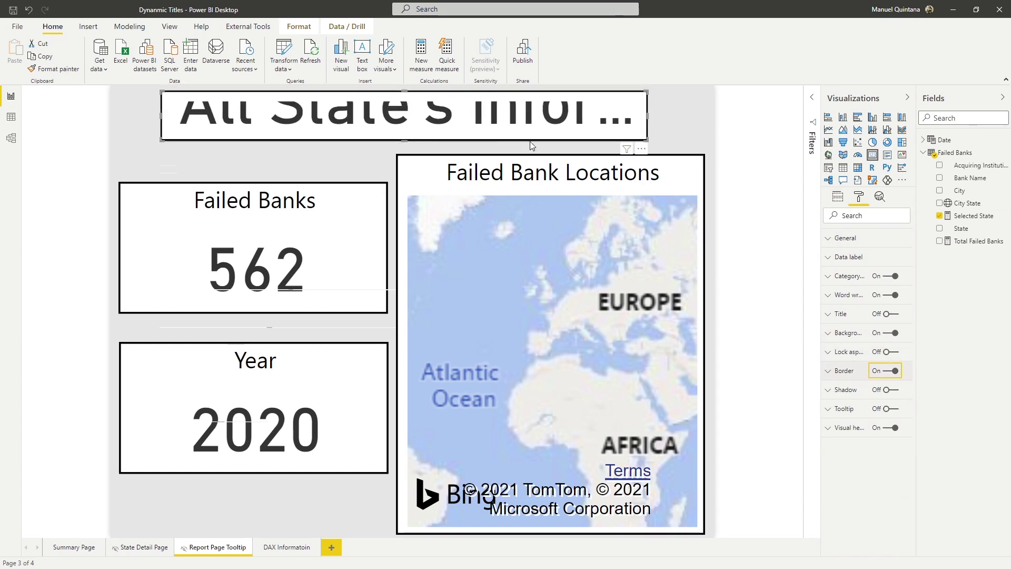
left_click_drag(647, 141, 711, 154)
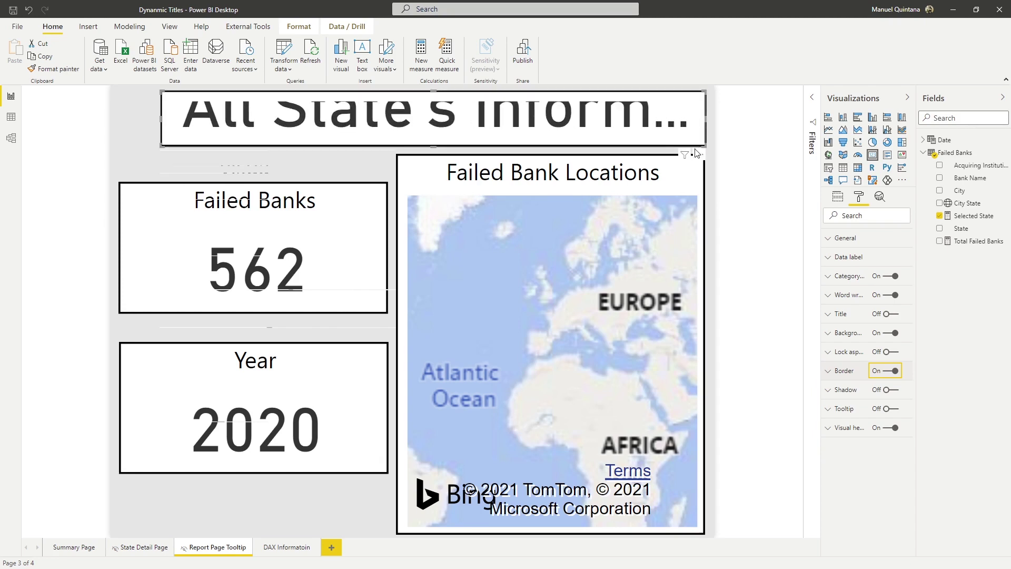
left_click_drag(159, 149, 121, 151)
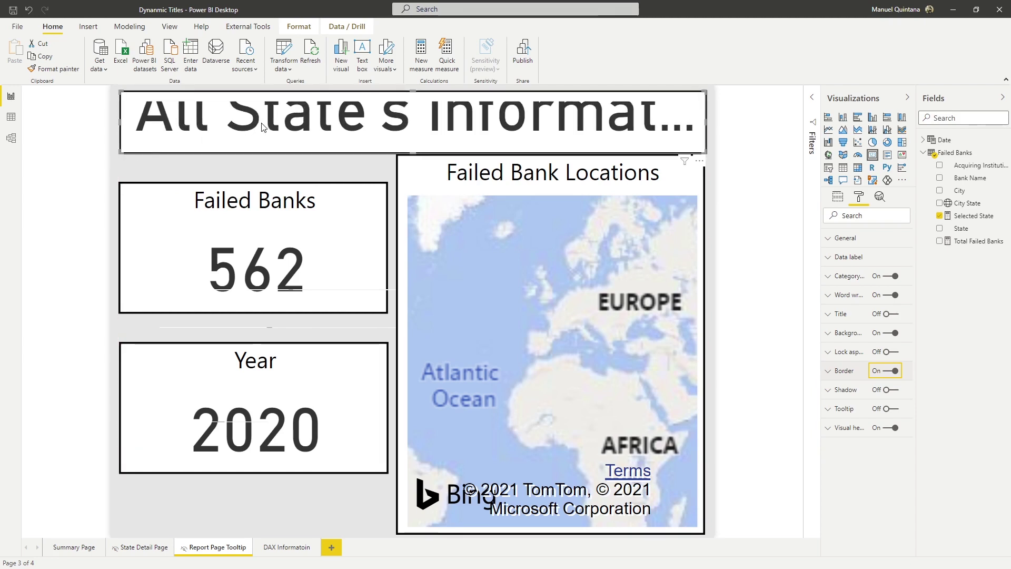
left_click(118, 151)
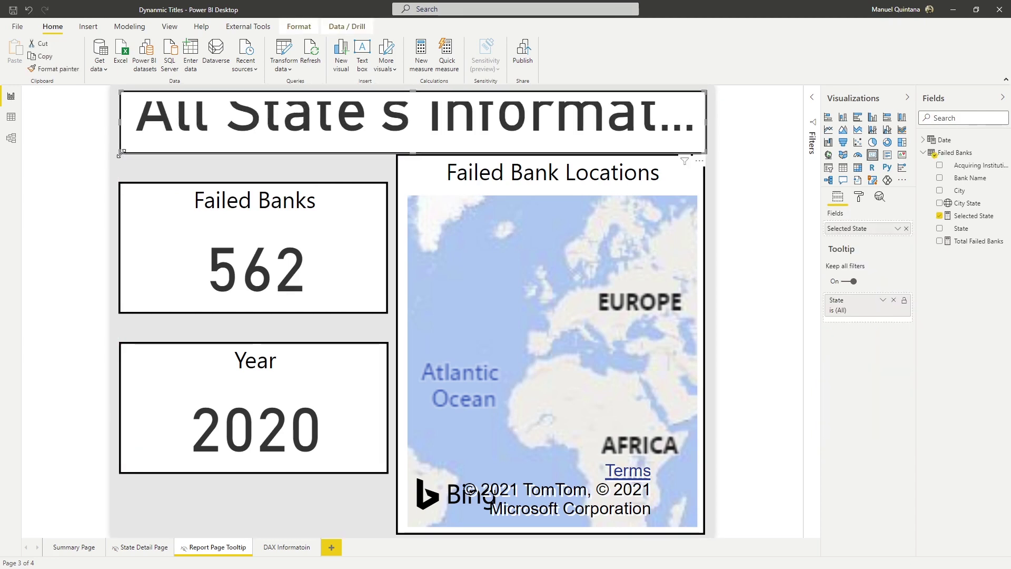
Step: Align the tooltip title card with the map and lower its data label text size to 18 pt
left_click_drag(119, 151, 123, 154)
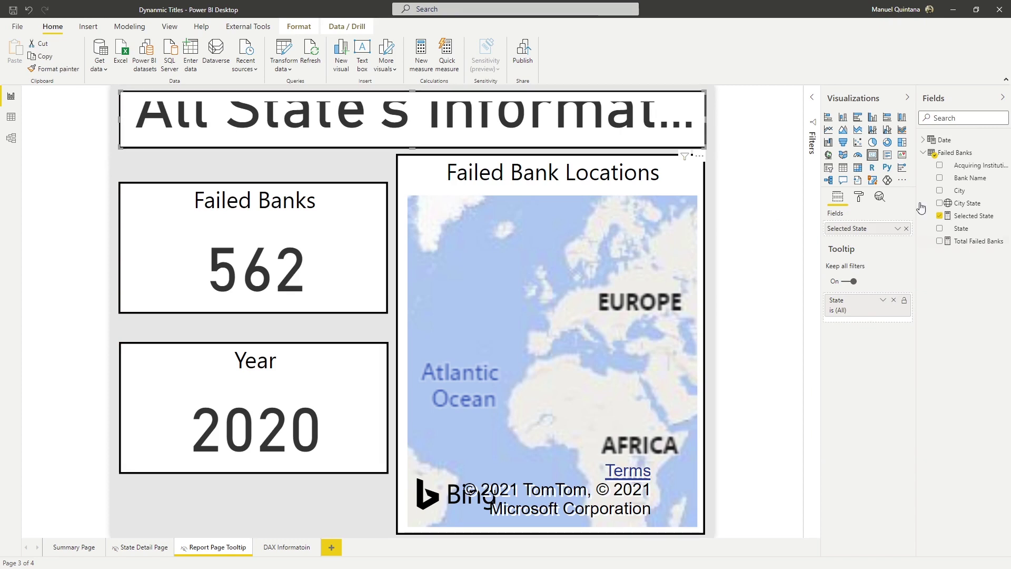
left_click(858, 197)
left_click(849, 258)
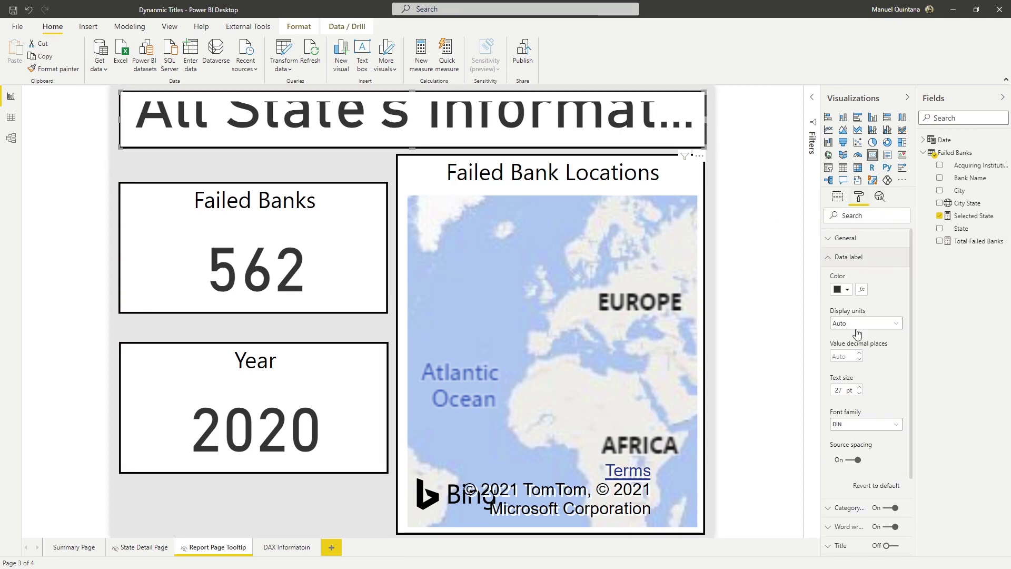
left_click(860, 393)
left_click(861, 393)
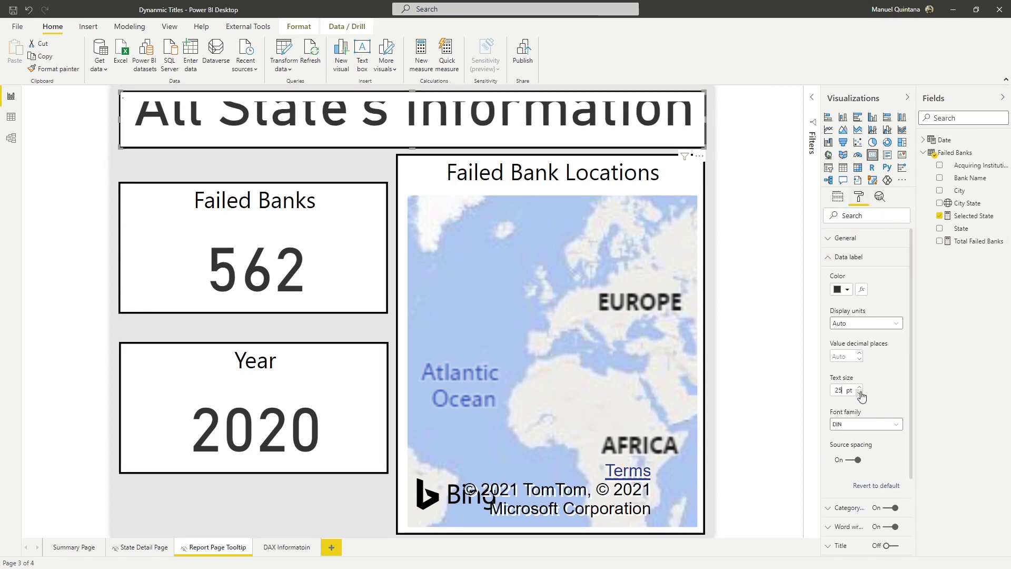
left_click(860, 392)
left_click(860, 393)
left_click(860, 393)
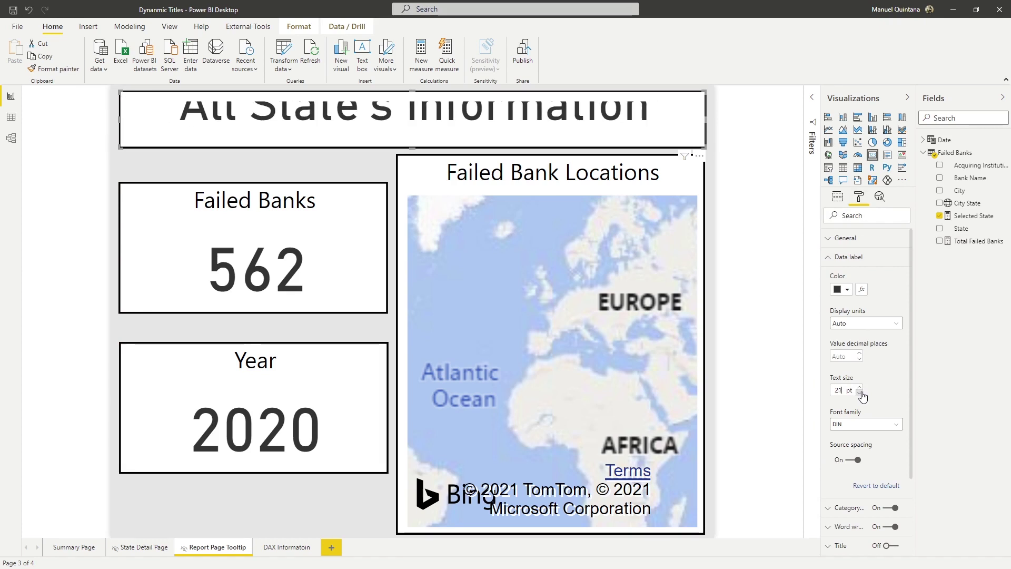
left_click(860, 393)
left_click(860, 393)
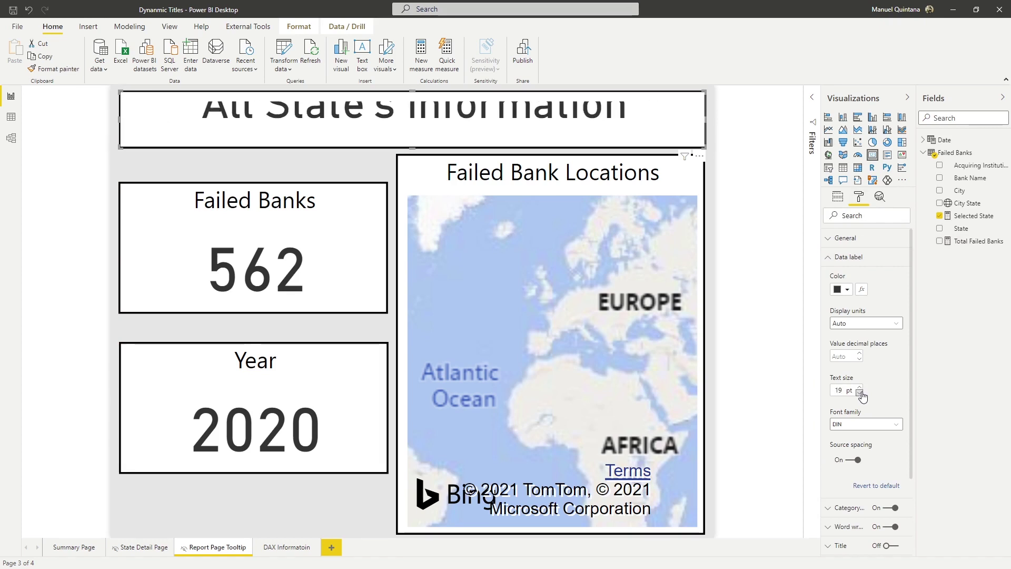
left_click(860, 393)
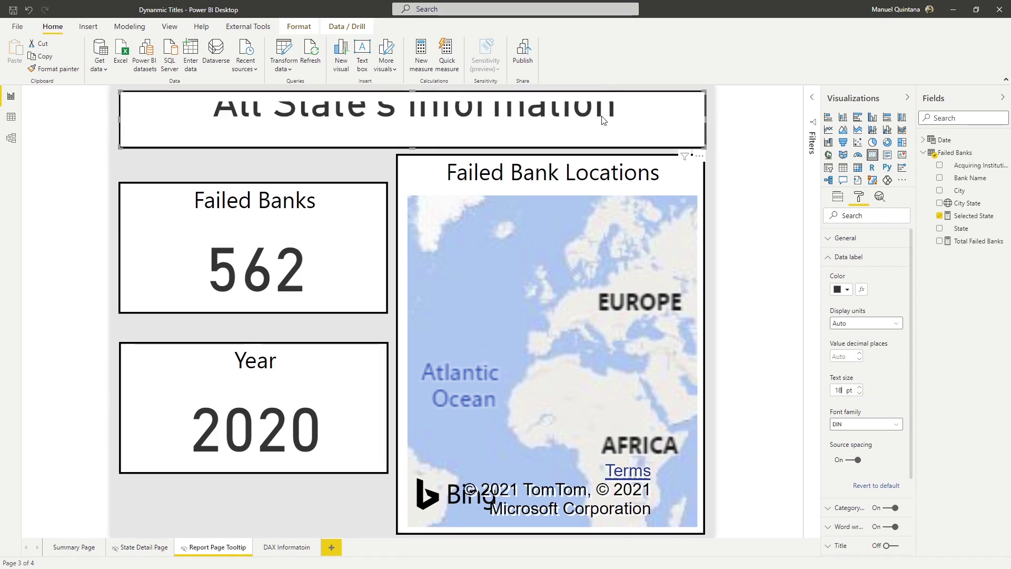
Step: Turn the title card's category label off so 'All State's Information' shows in full
left_click(834, 260)
left_click(889, 278)
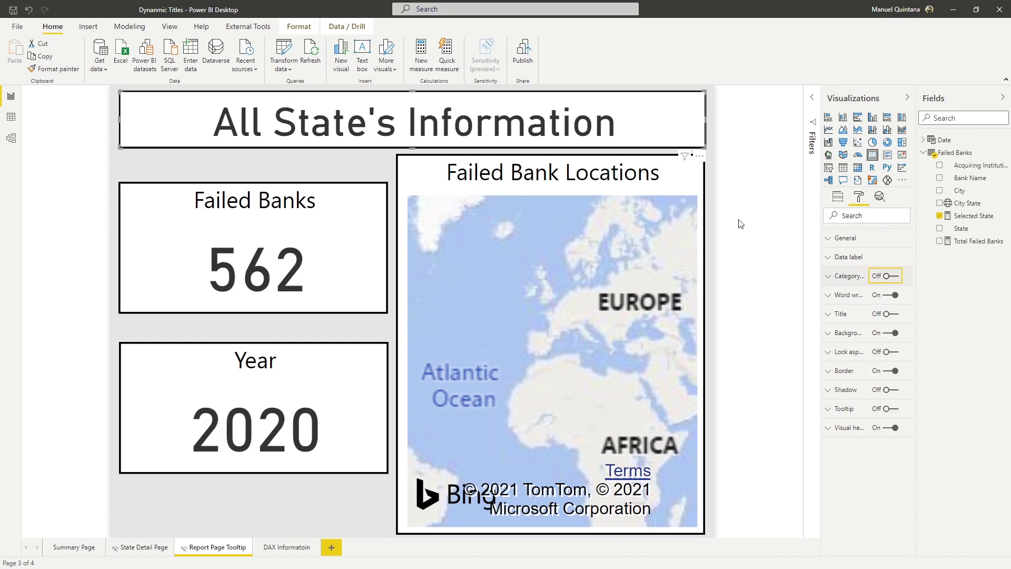
left_click(331, 163)
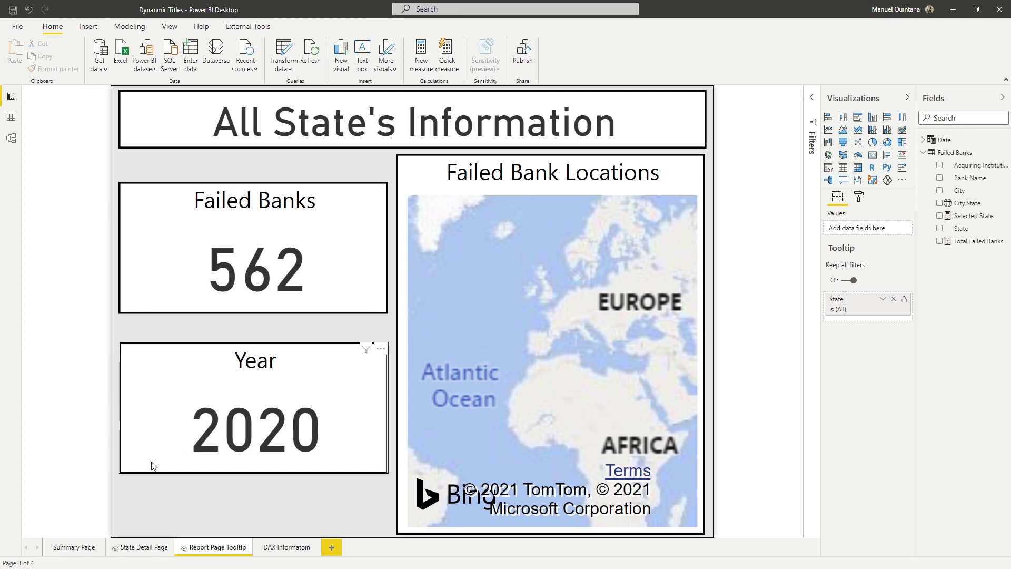
Step: On the Summary Page, check that state bars' tooltips show dynamic titles like 'GA's State Information'
left_click(78, 551)
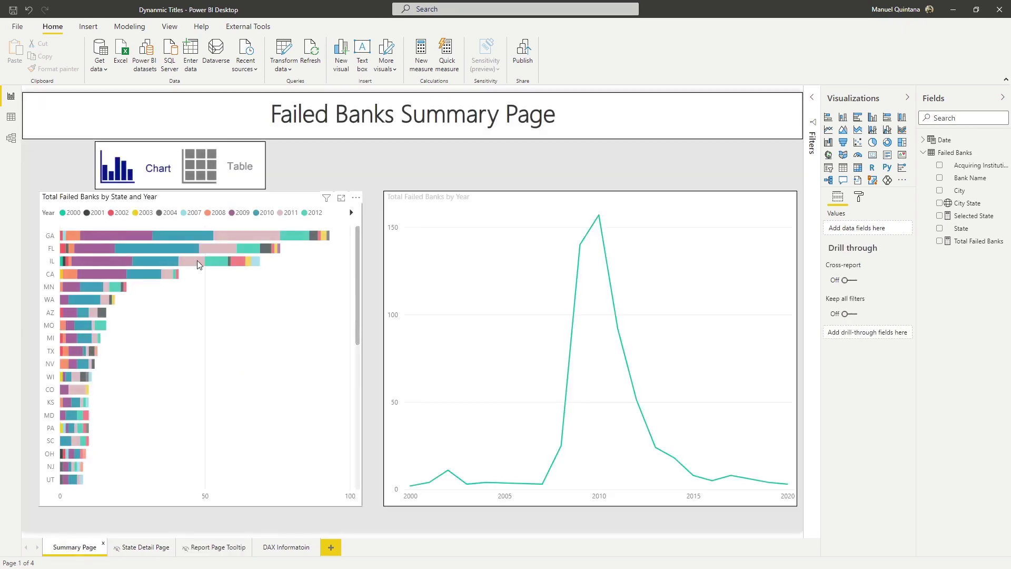
mouse_move(197, 260)
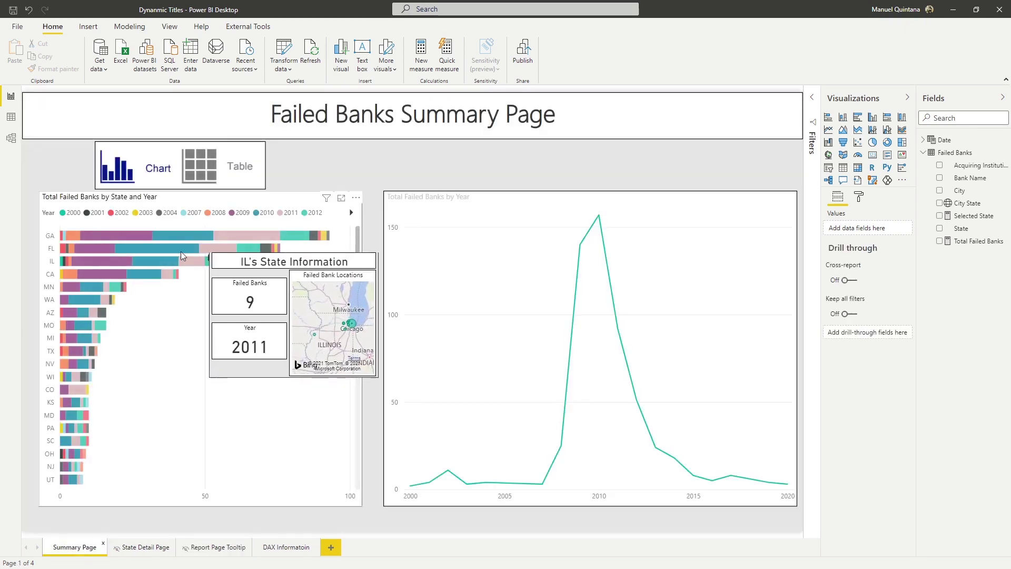
mouse_move(170, 248)
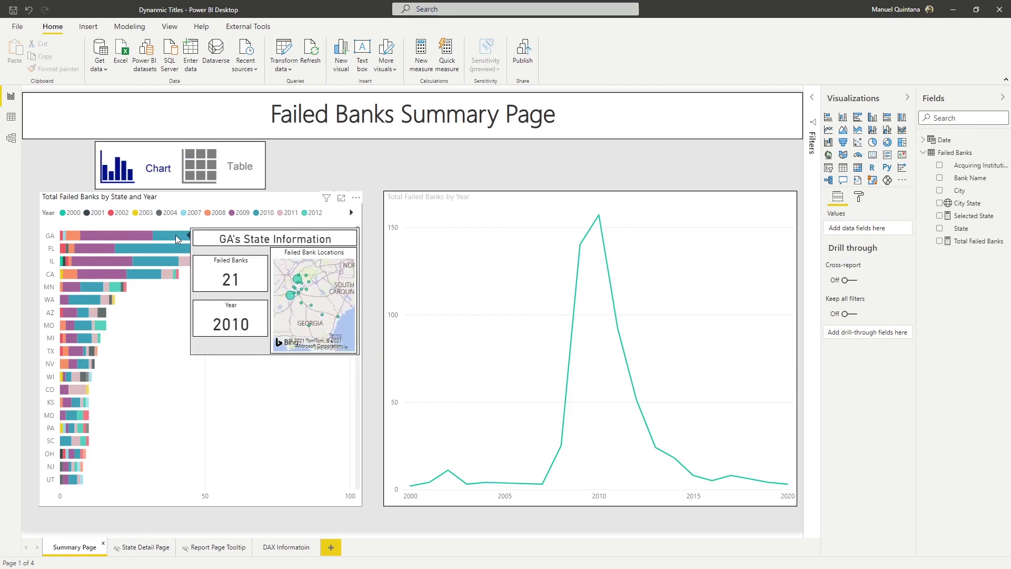